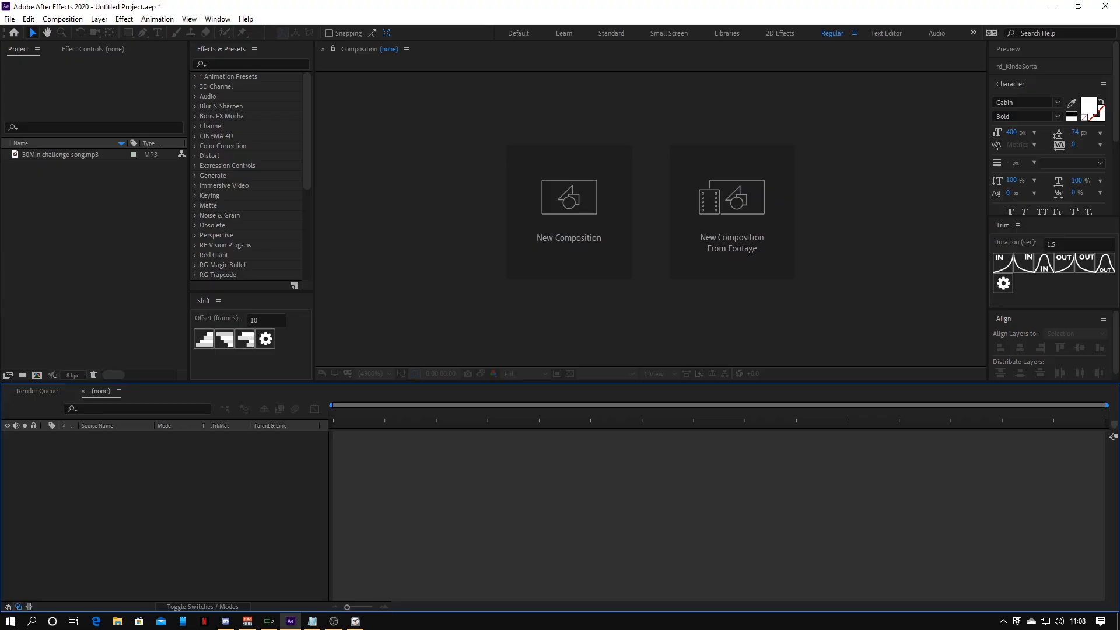
Create a new 1920×1080, 60 fps composition named Main Text
key(alt+Tab)
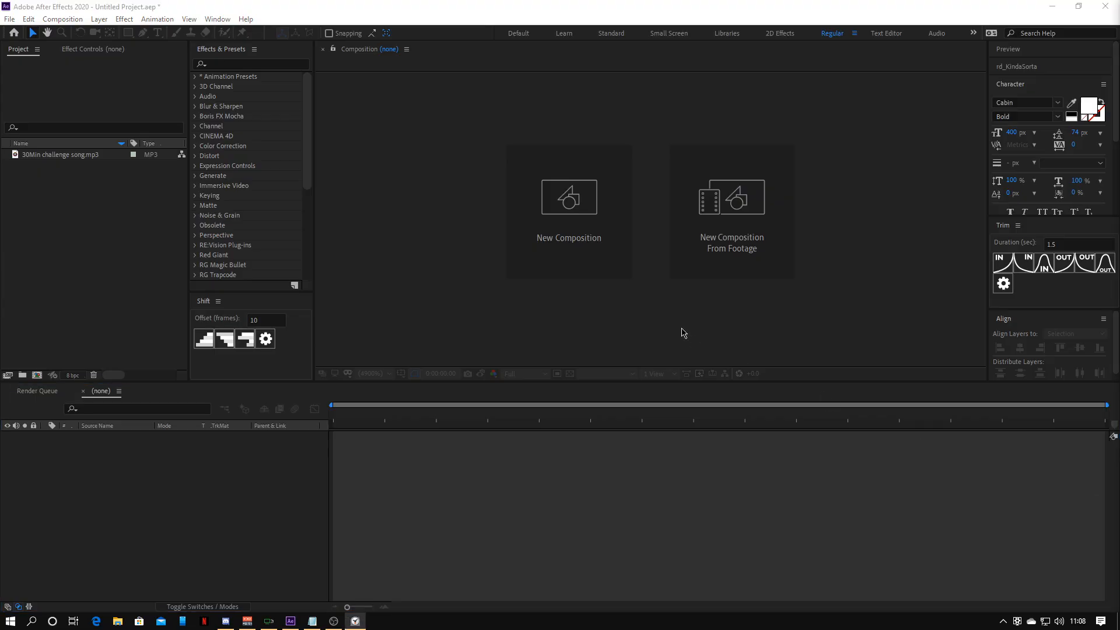
click(596, 237)
text(Main Text)
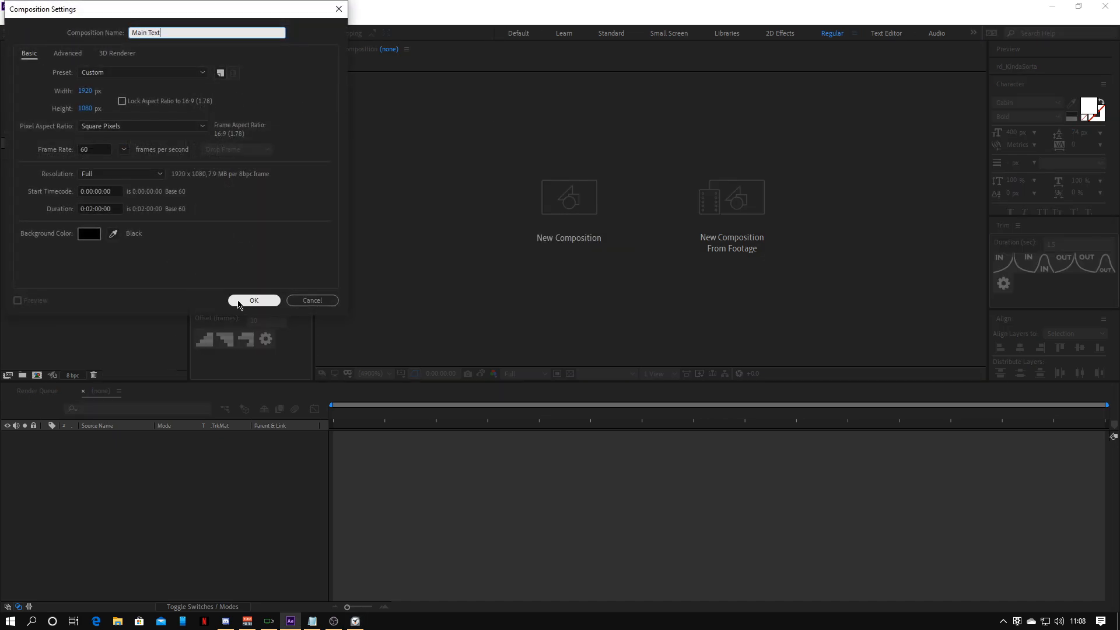
click(254, 300)
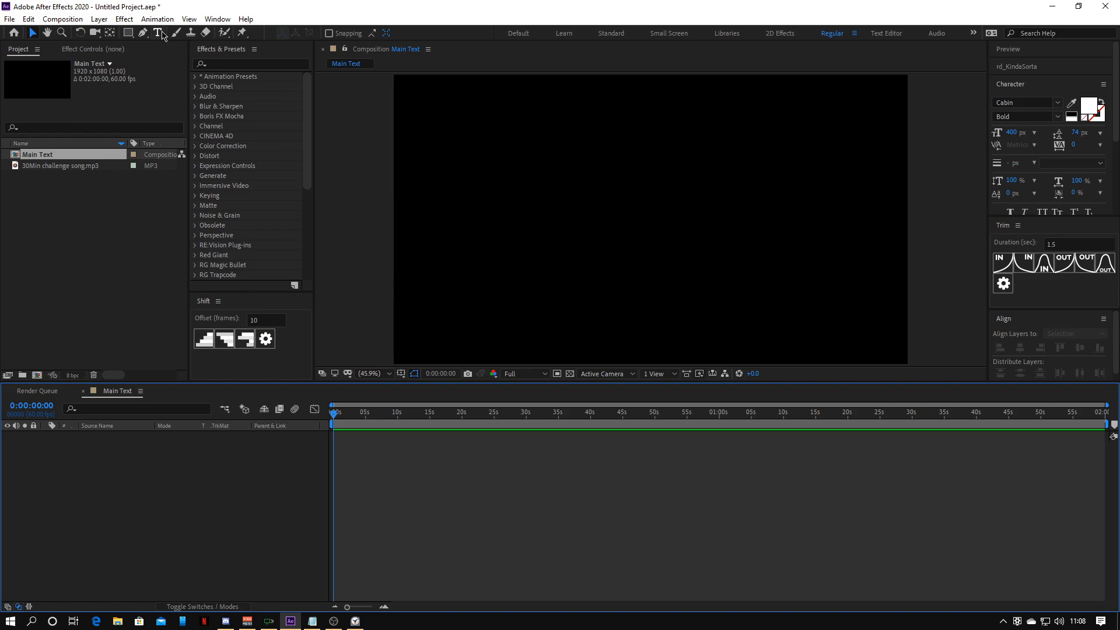
Add a text layer reading NICK and select it for restyling
click(159, 34)
click(581, 223)
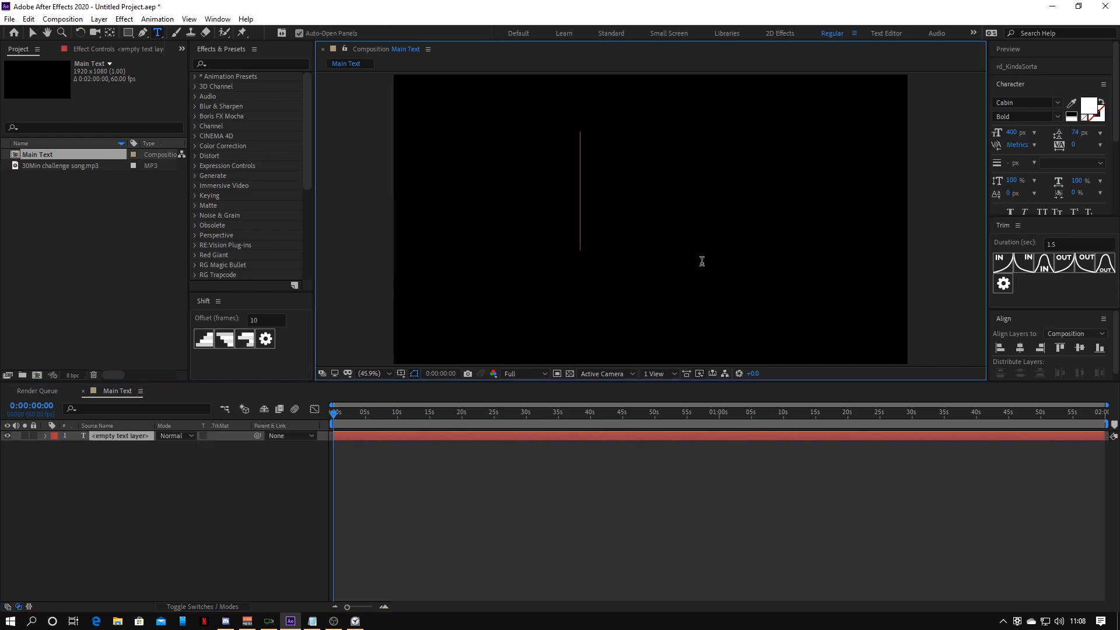
text(NICK)
key(KP_Enter)
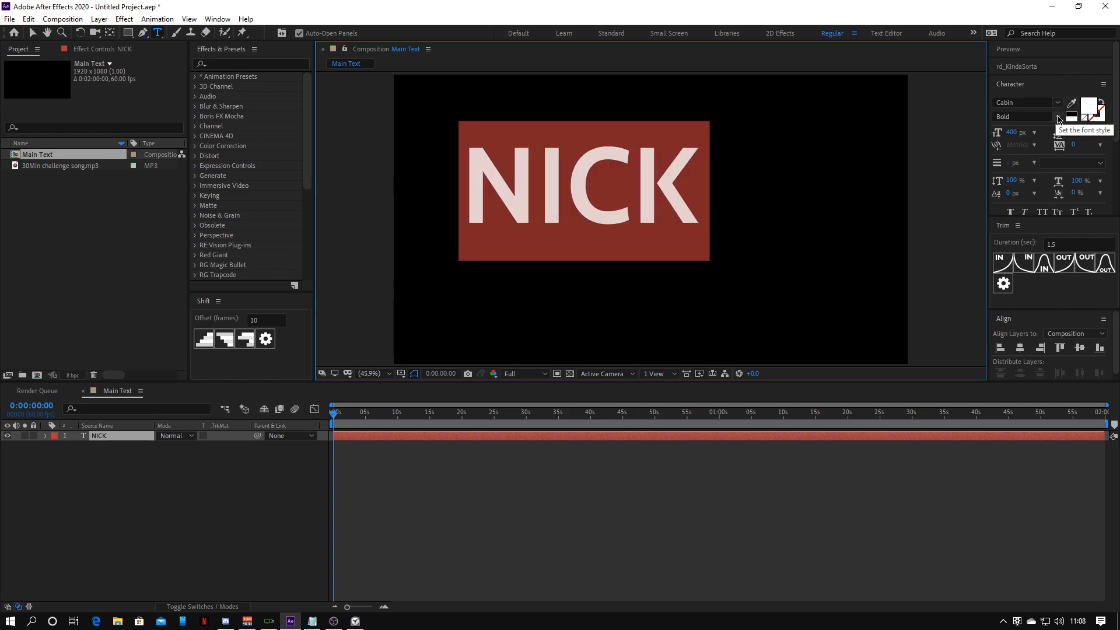
click(1058, 104)
Set NICK in Impact with a yellow-to-orange Gradient Ramp, end point pushed lower
click(917, 118)
scroll(931, 177, down, 3)
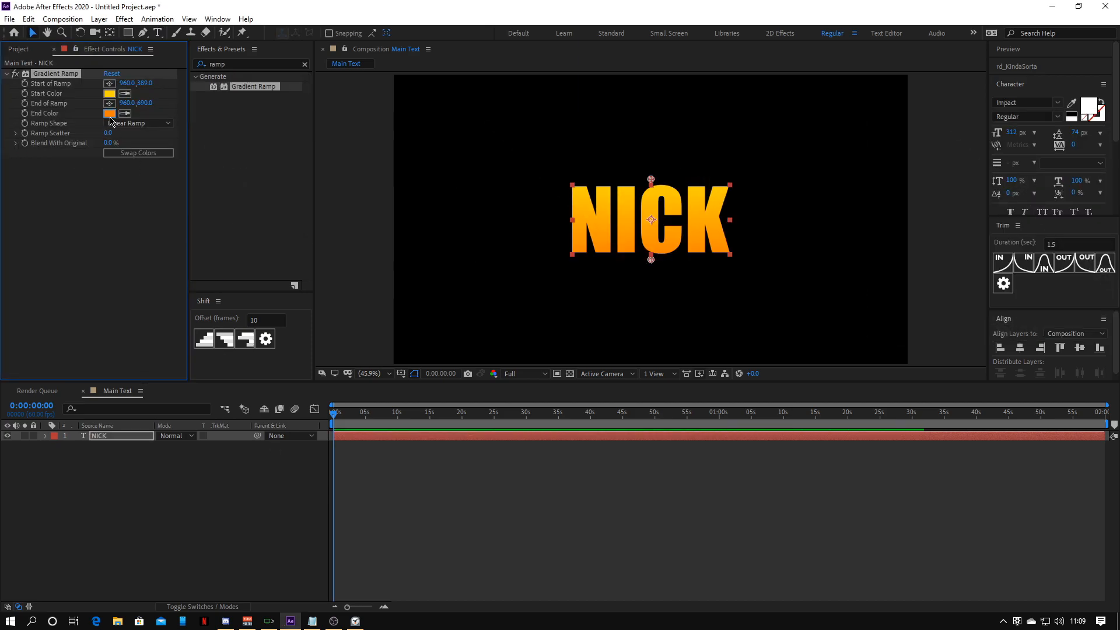
click(270, 31)
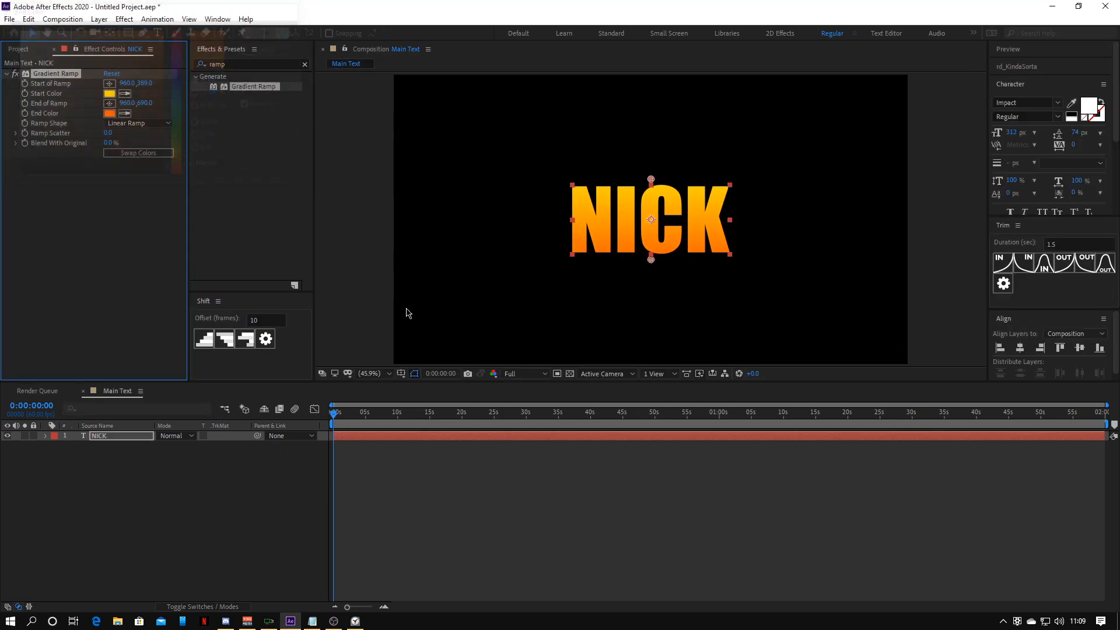
drag(146, 104, 151, 103)
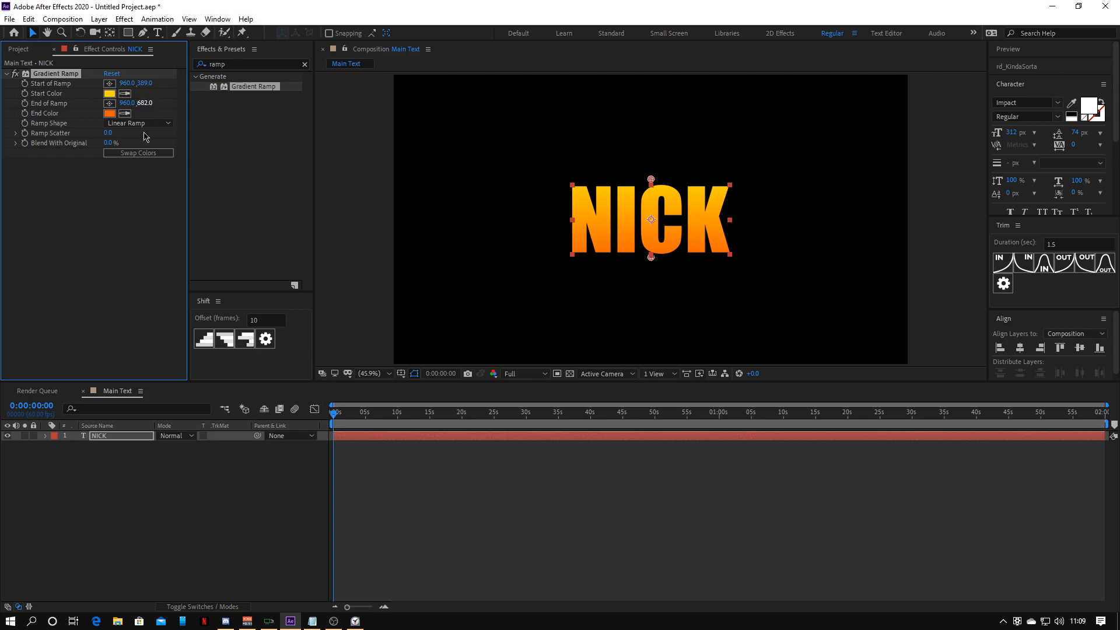
click(516, 306)
scroll(637, 227, up, 2)
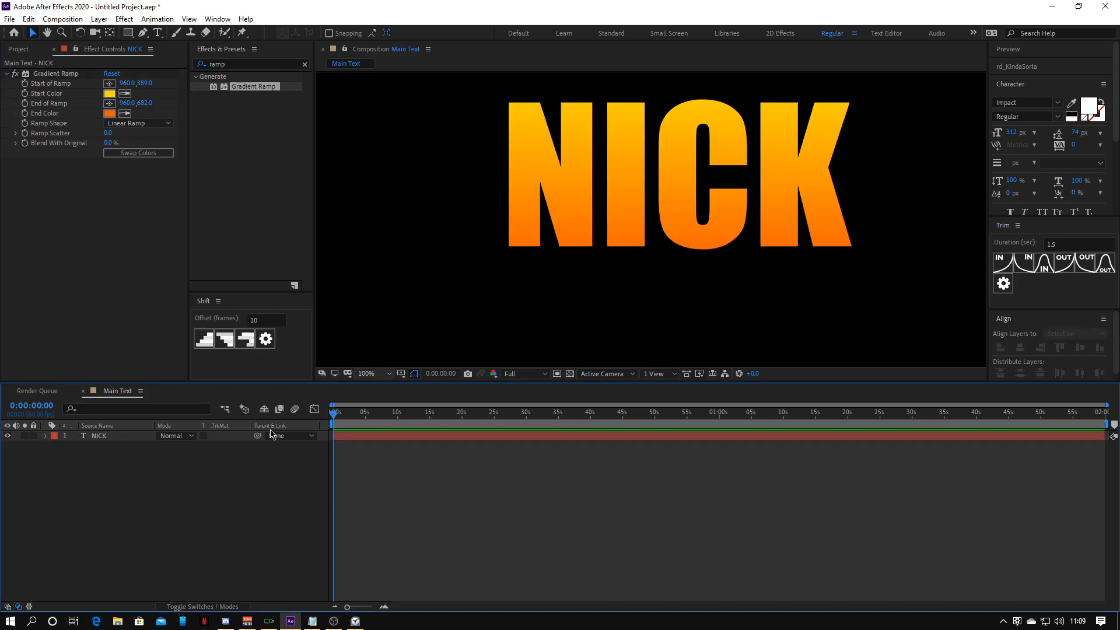
Duplicate the NICK layer, undo the duplicate, and reselect NICK
click(112, 436)
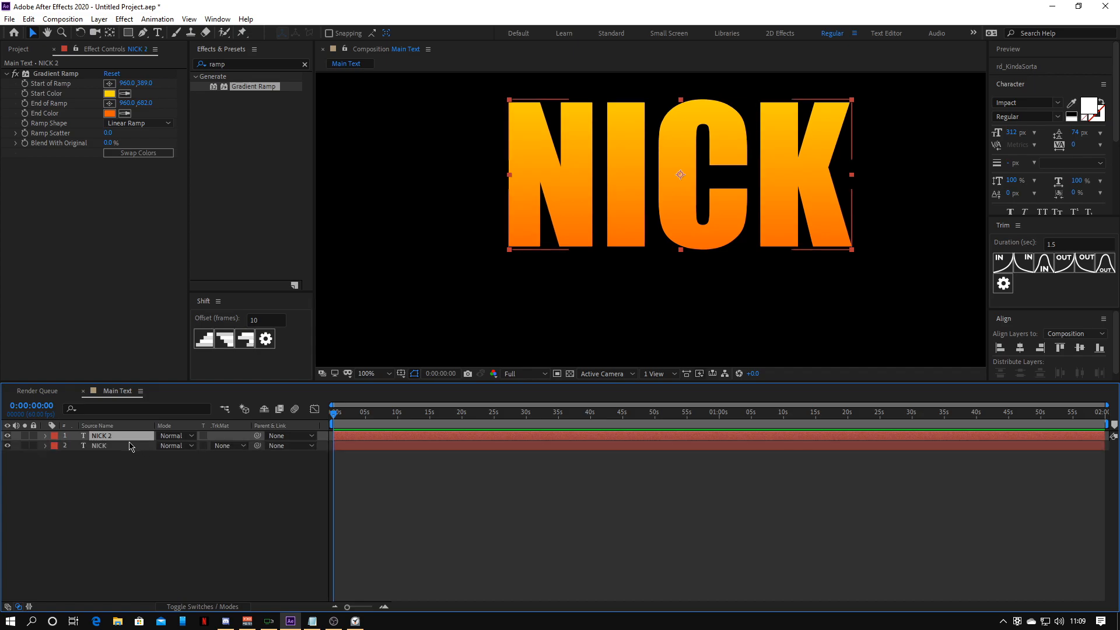
key(ctrl+d)
key(ctrl+z)
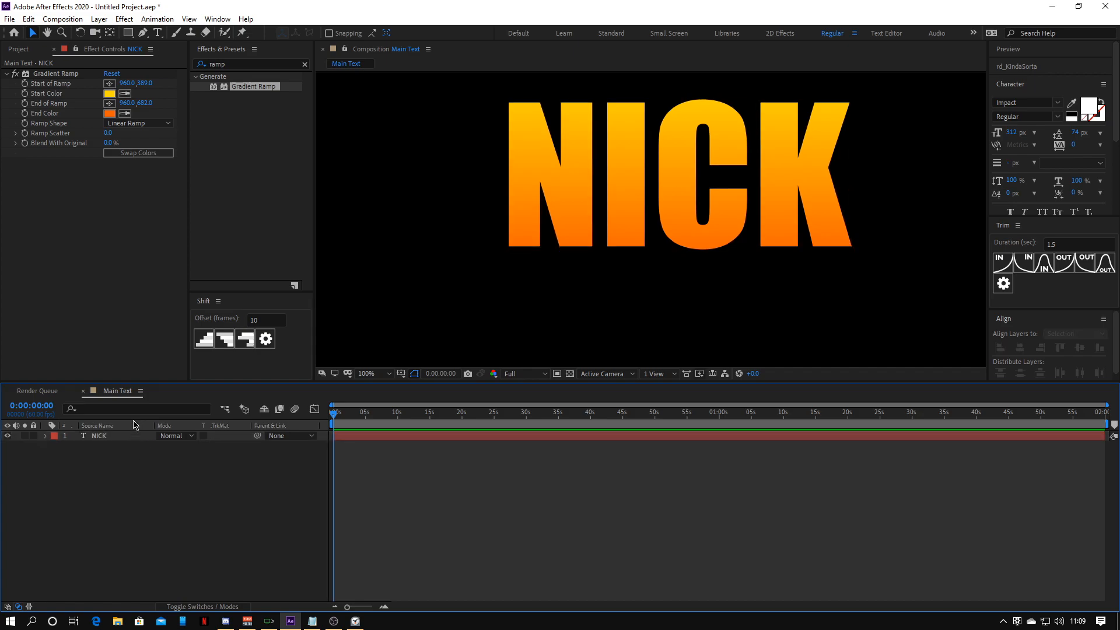
click(131, 436)
scroll(569, 325, down, 1)
scroll(639, 271, up, 1)
Apply Trapcode Echospace to NICK and set the Repeater Y Offset to 2
right_click(135, 439)
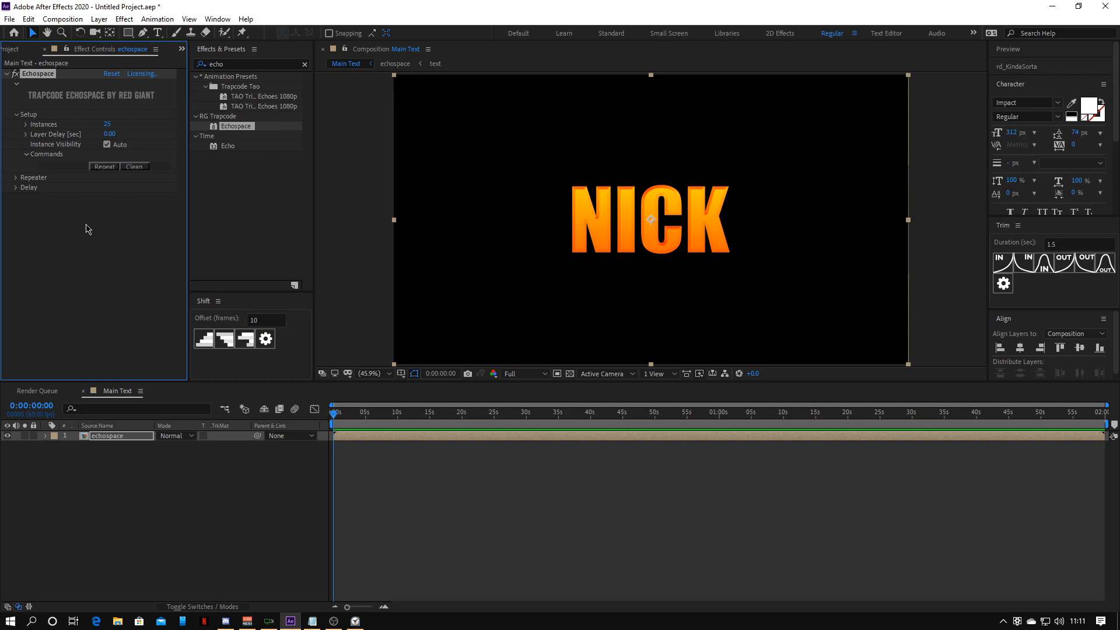
click(104, 166)
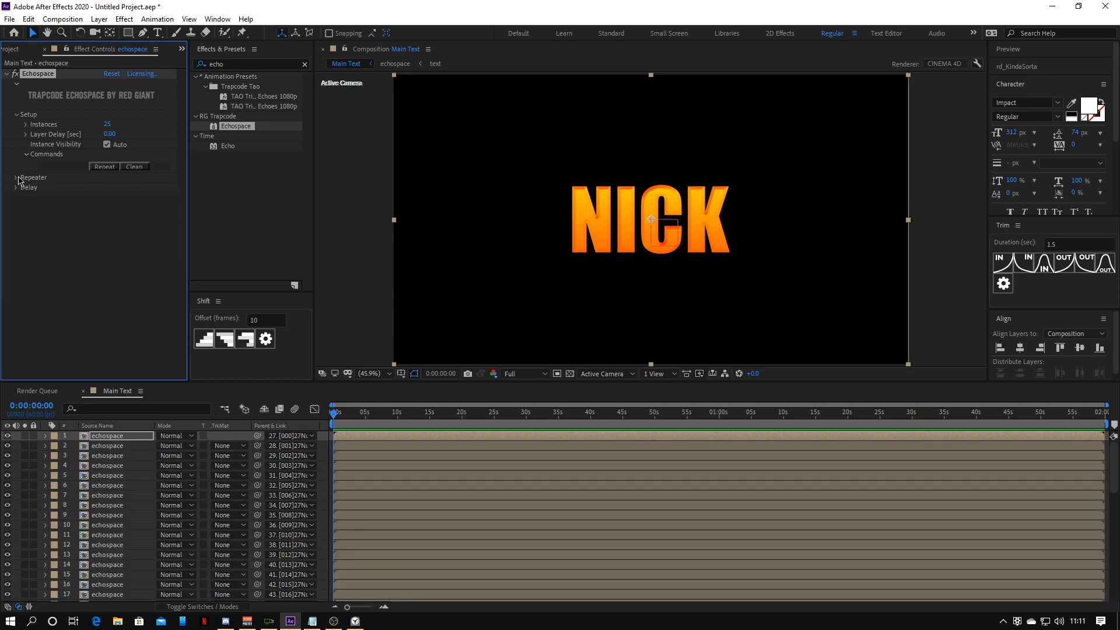
click(16, 177)
click(108, 198)
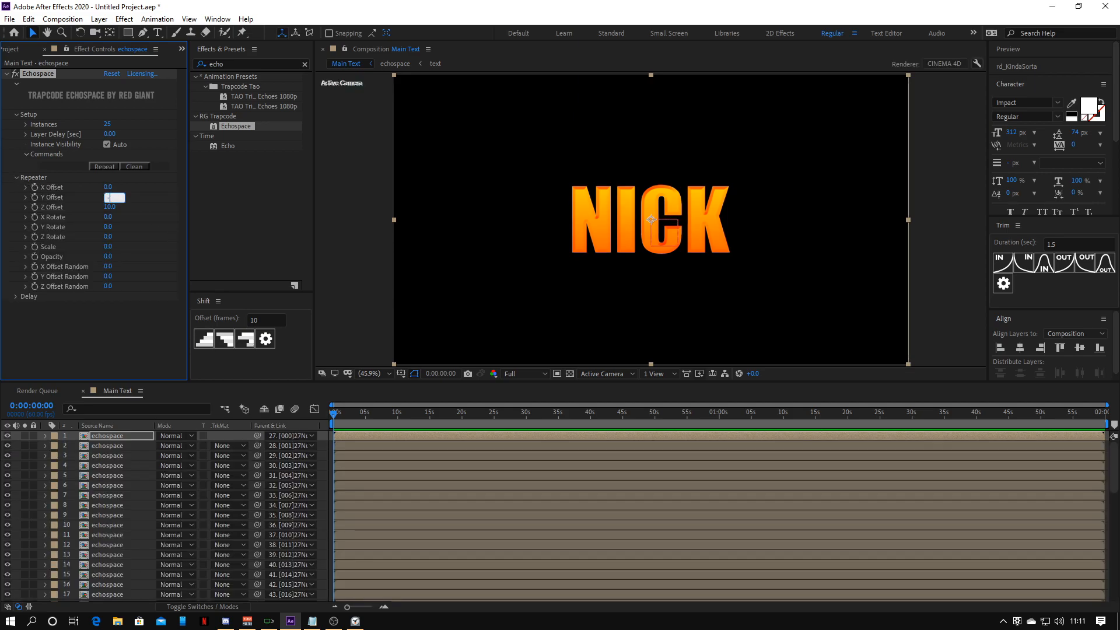
text(2)
key(Return)
click(112, 197)
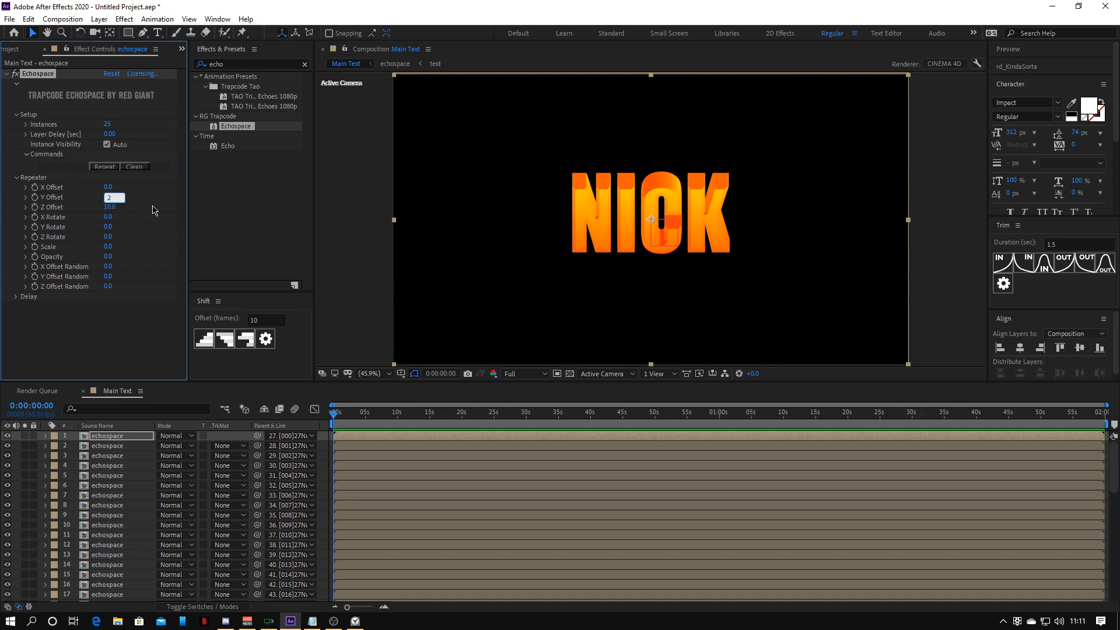
key(Return)
Set the Echospace repeater Scale to -0.5 so the stacked copies shrink
click(107, 247)
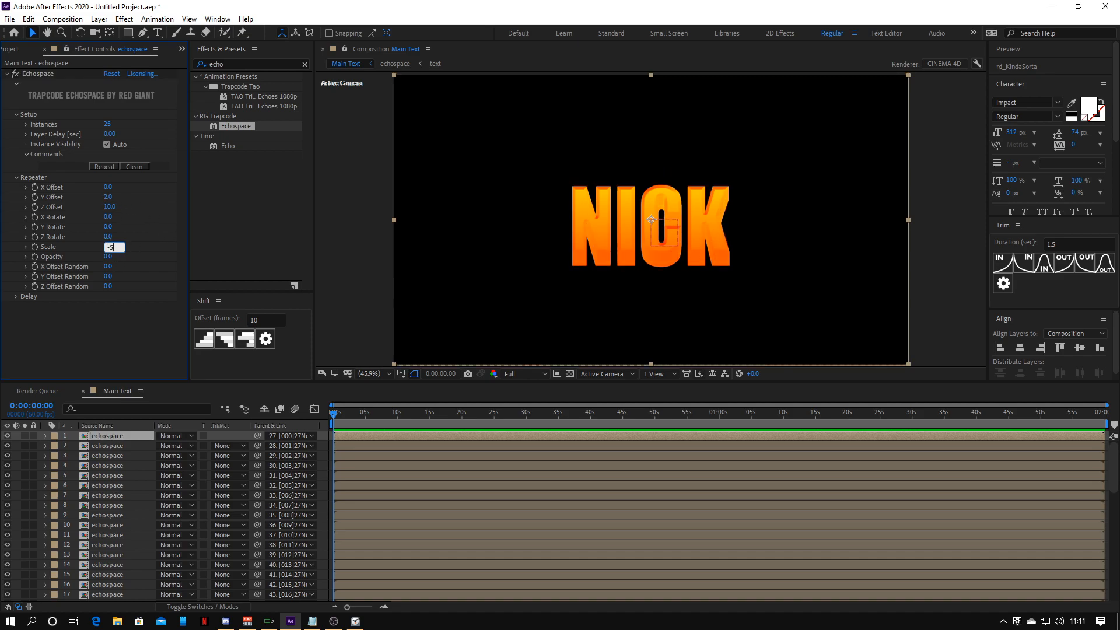
text(-0.5)
key(Return)
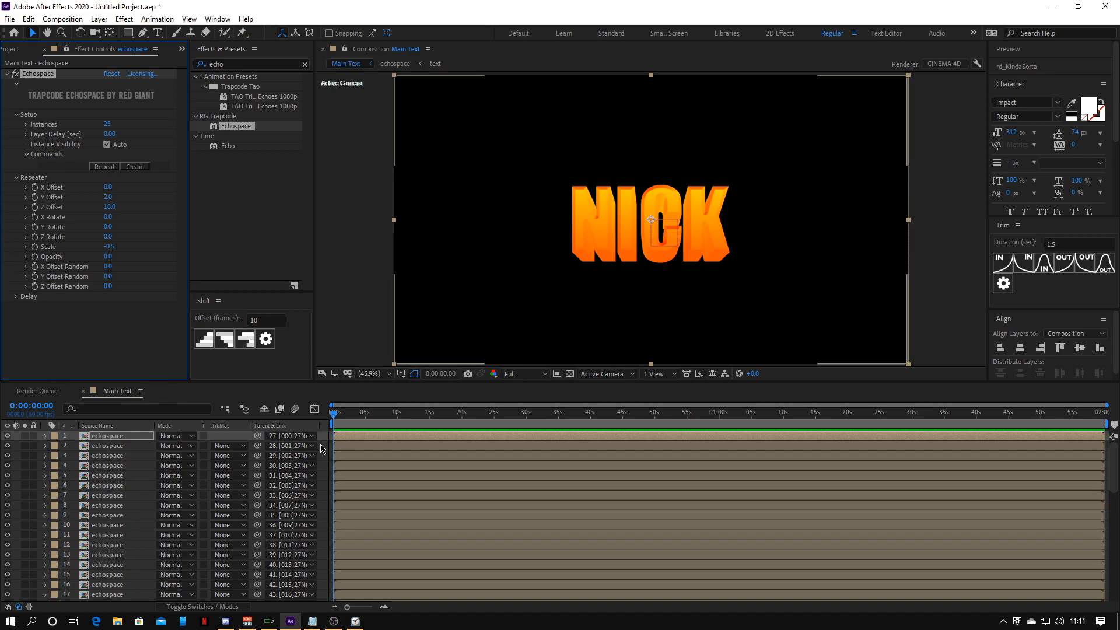
right_click(325, 447)
Add an adjustment layer below the top echospace layer and apply Trapcode Shine
click(532, 554)
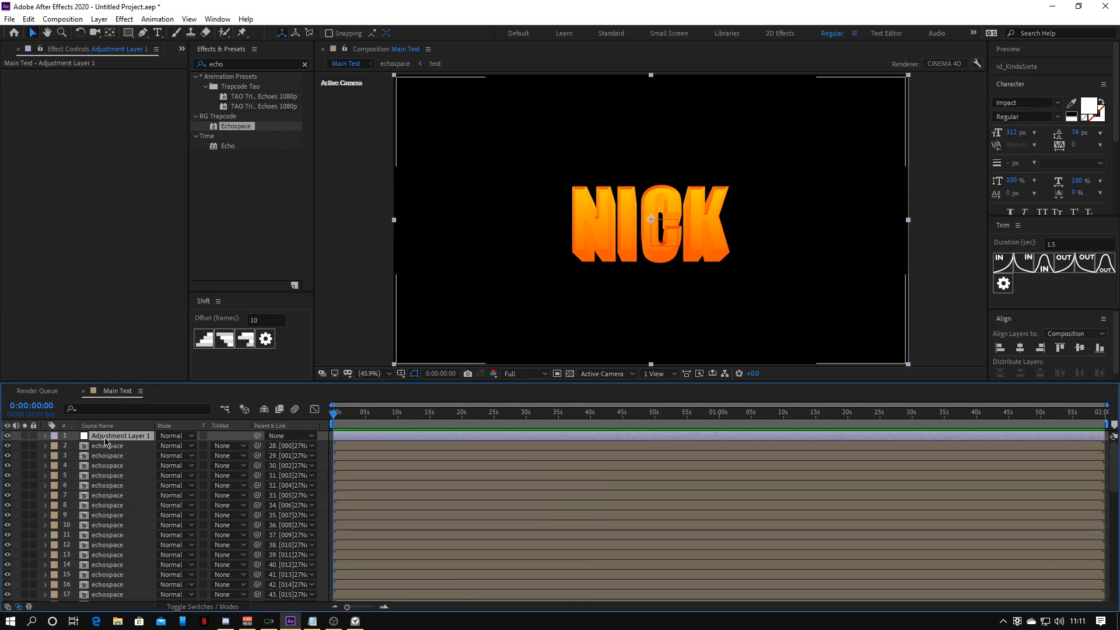
drag(114, 436, 114, 451)
click(216, 63)
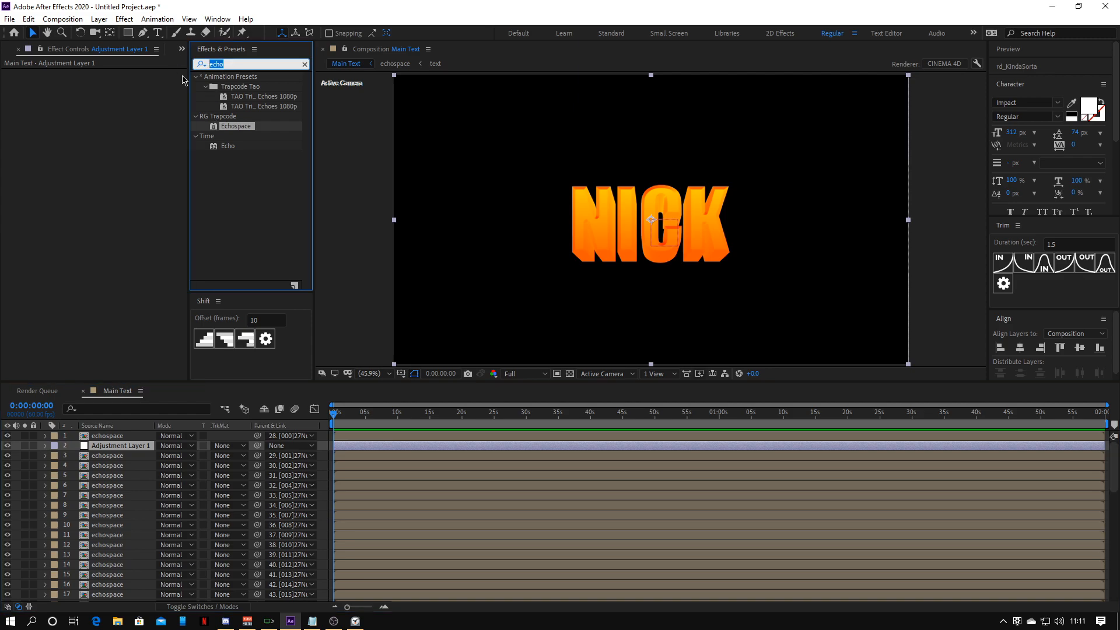
text(hue)
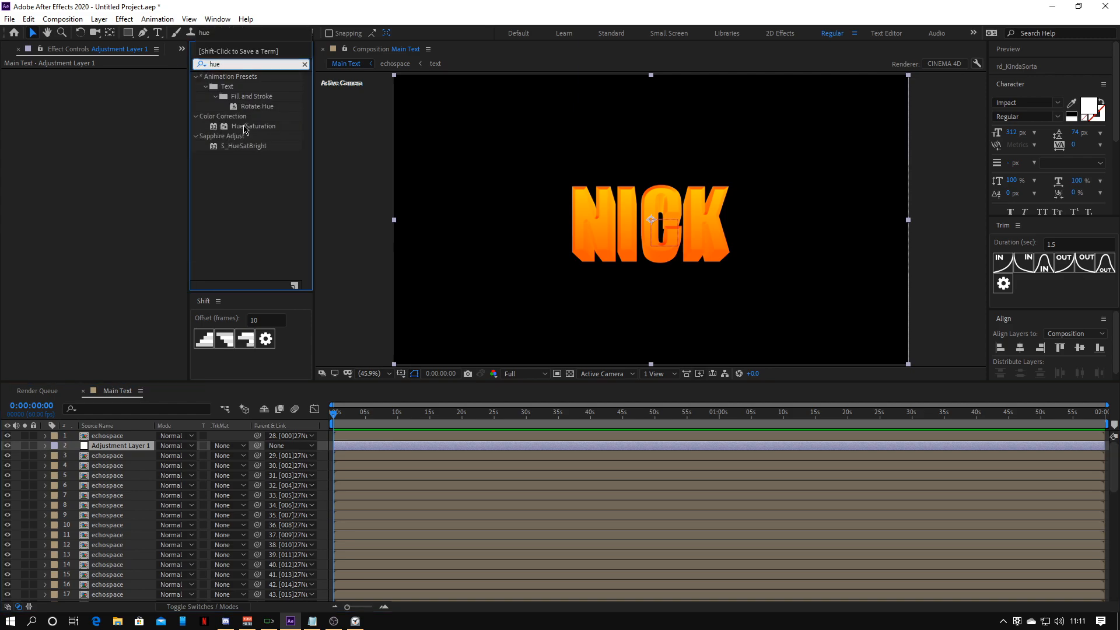
double_click(244, 126)
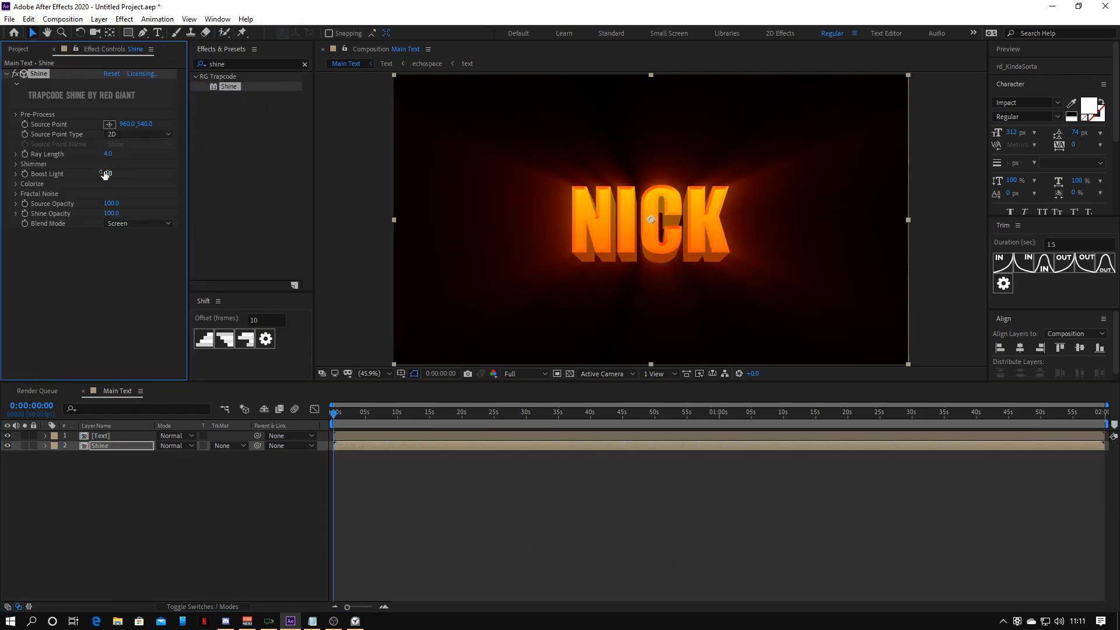
Set Shine's Colorize to 3-Color Gradient based on Alpha
click(16, 183)
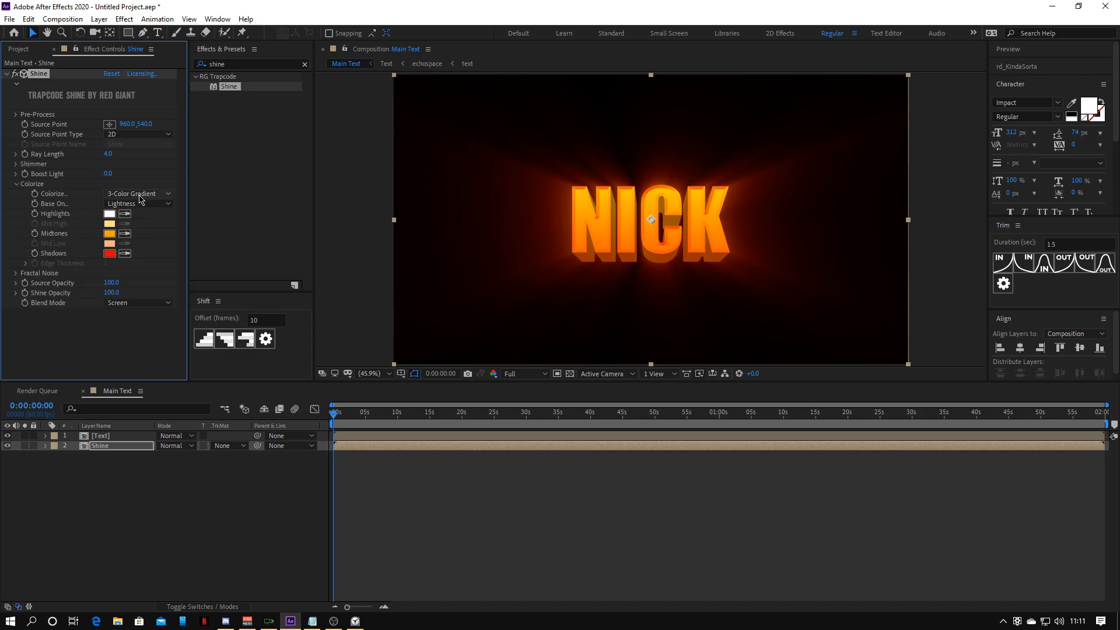
click(121, 194)
click(164, 136)
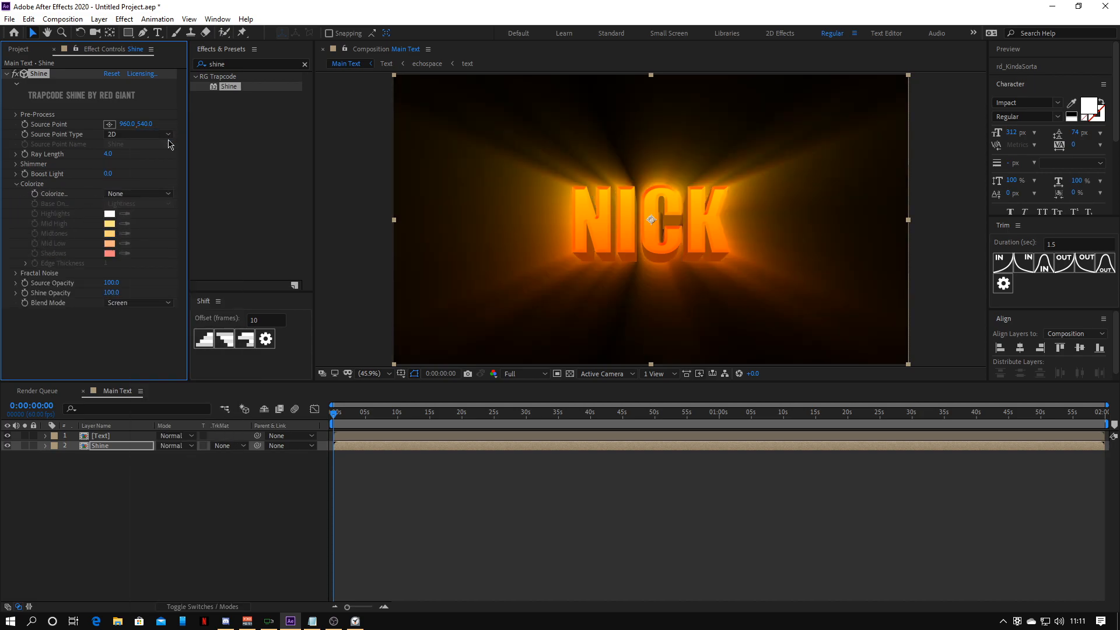
click(136, 194)
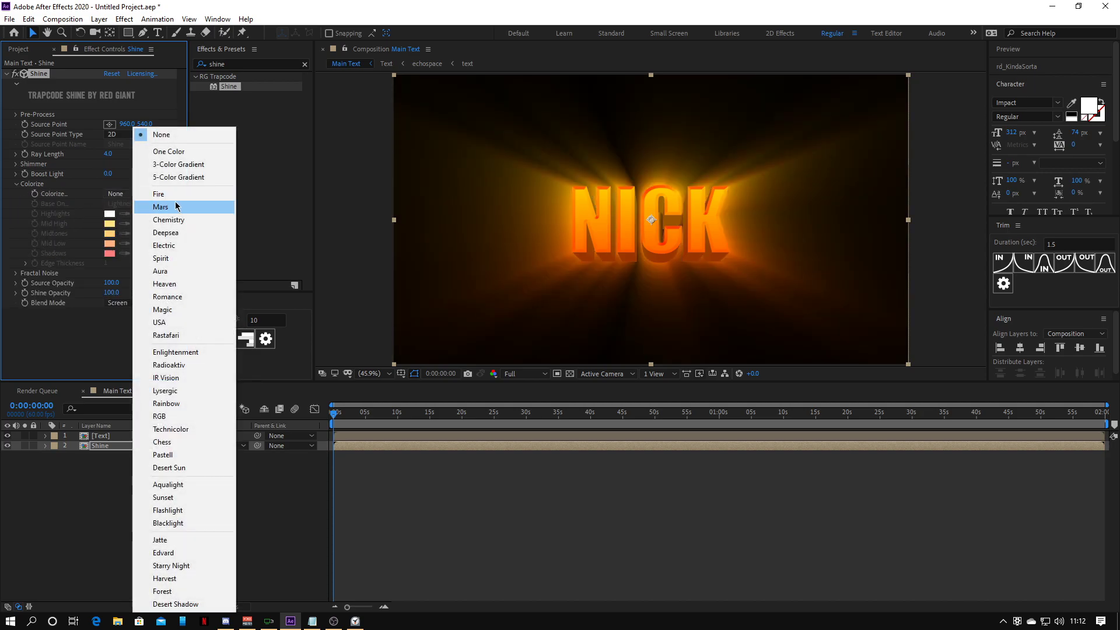
click(179, 165)
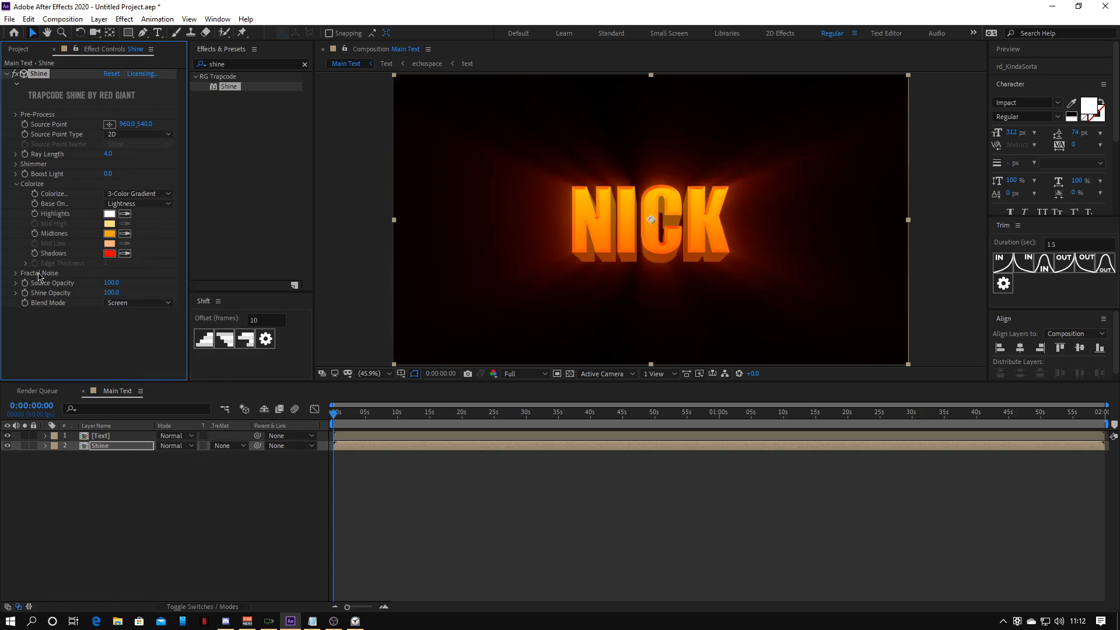
click(15, 273)
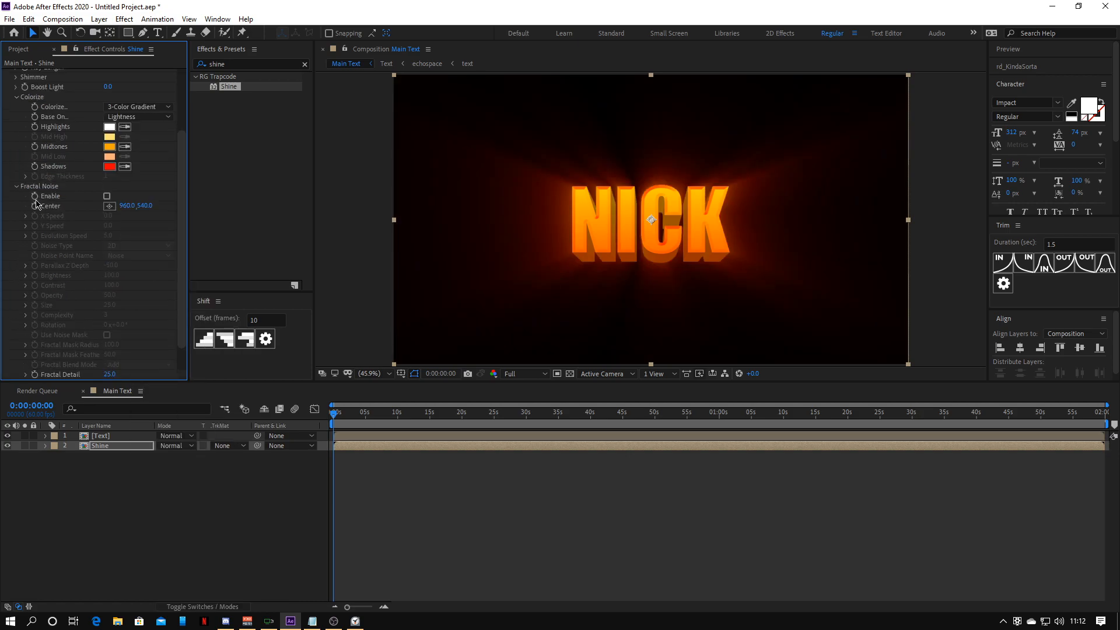
click(17, 187)
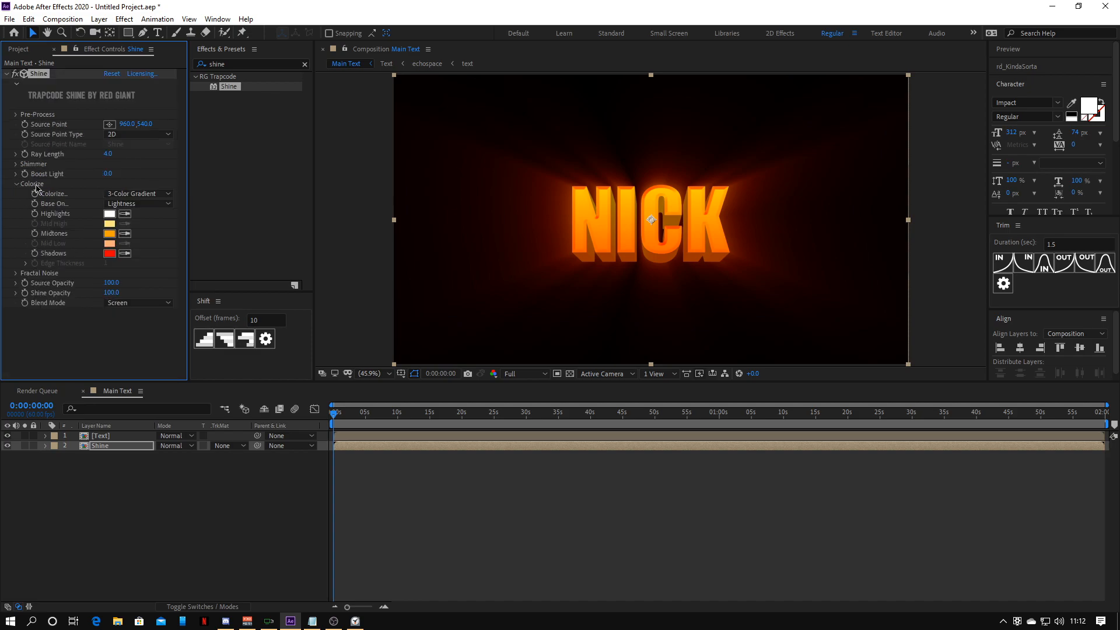
click(138, 204)
click(146, 253)
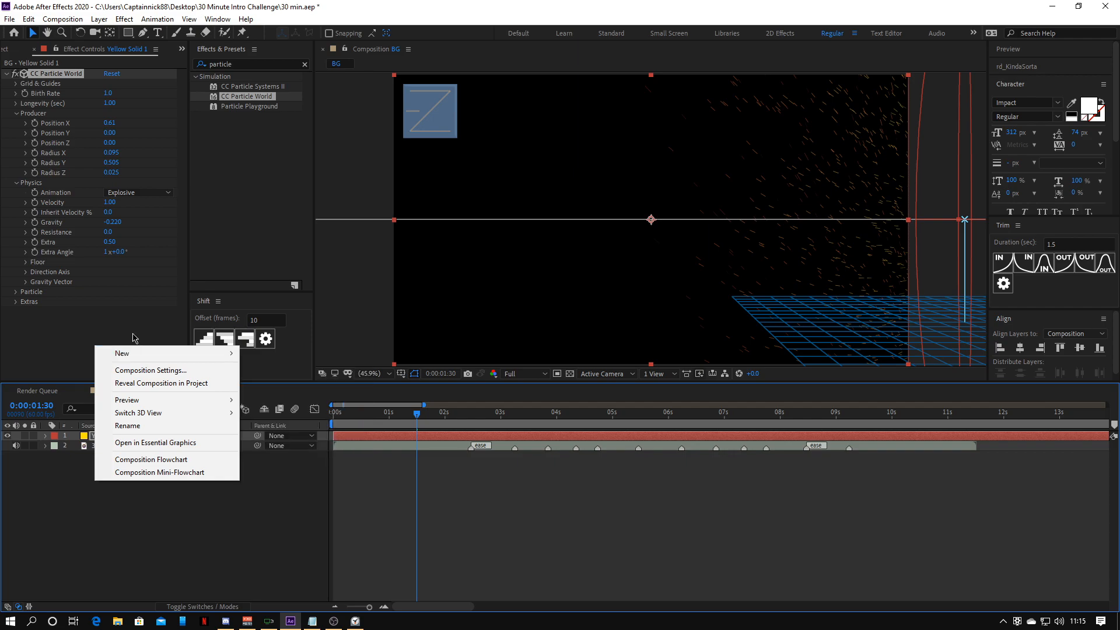
Draw a small white square shape in the BG composition with the Rectangle tool
click(63, 77)
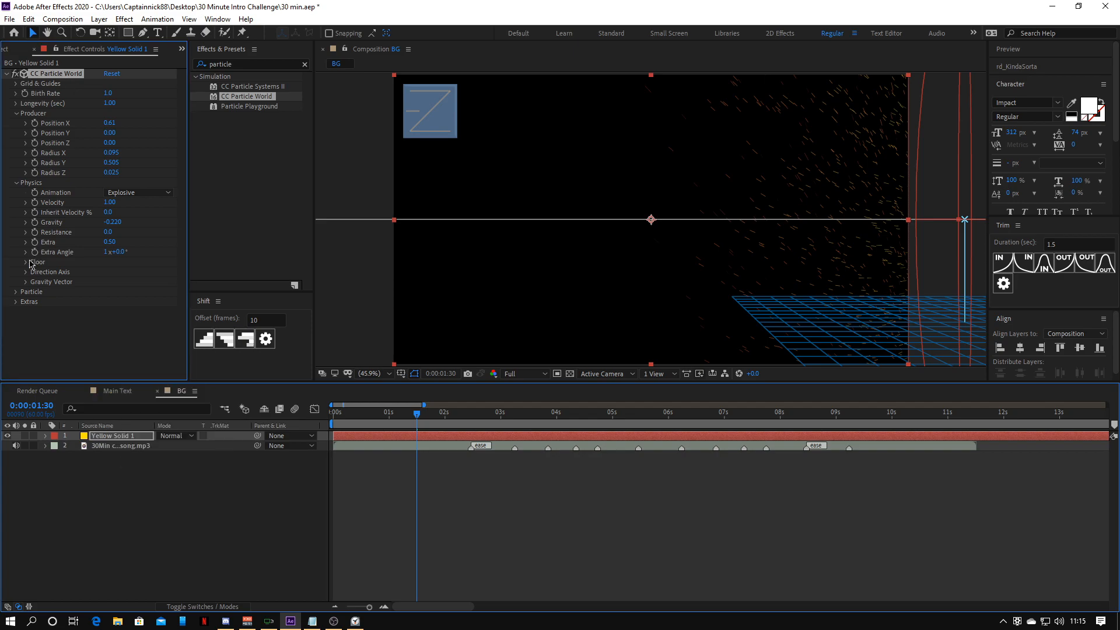
click(17, 293)
right_click(117, 497)
mouse_move(146, 373)
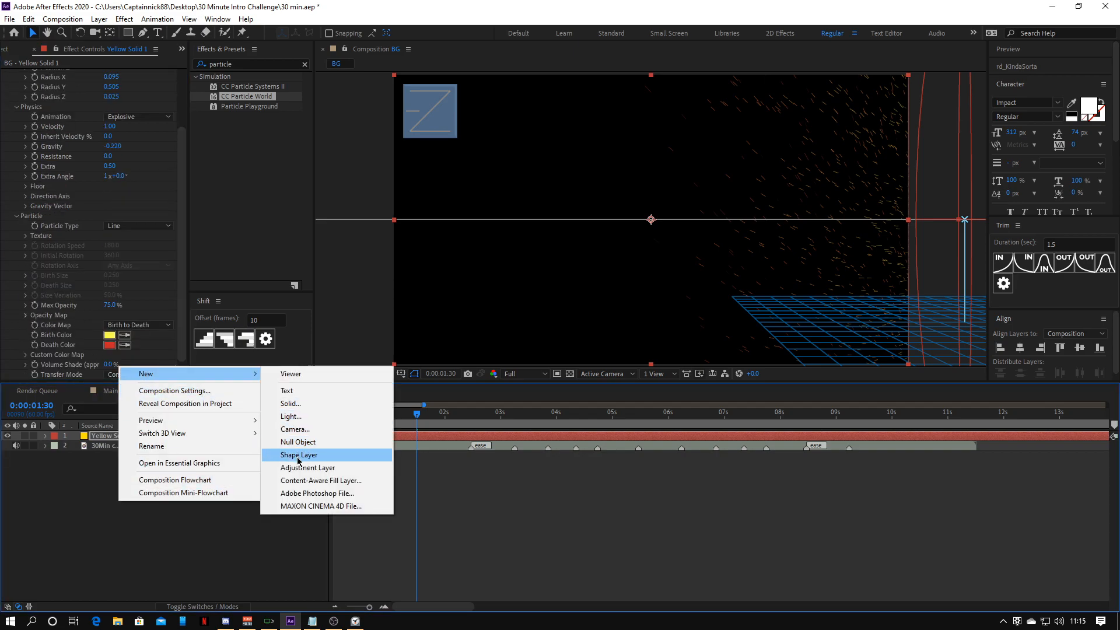
click(171, 522)
key(q)
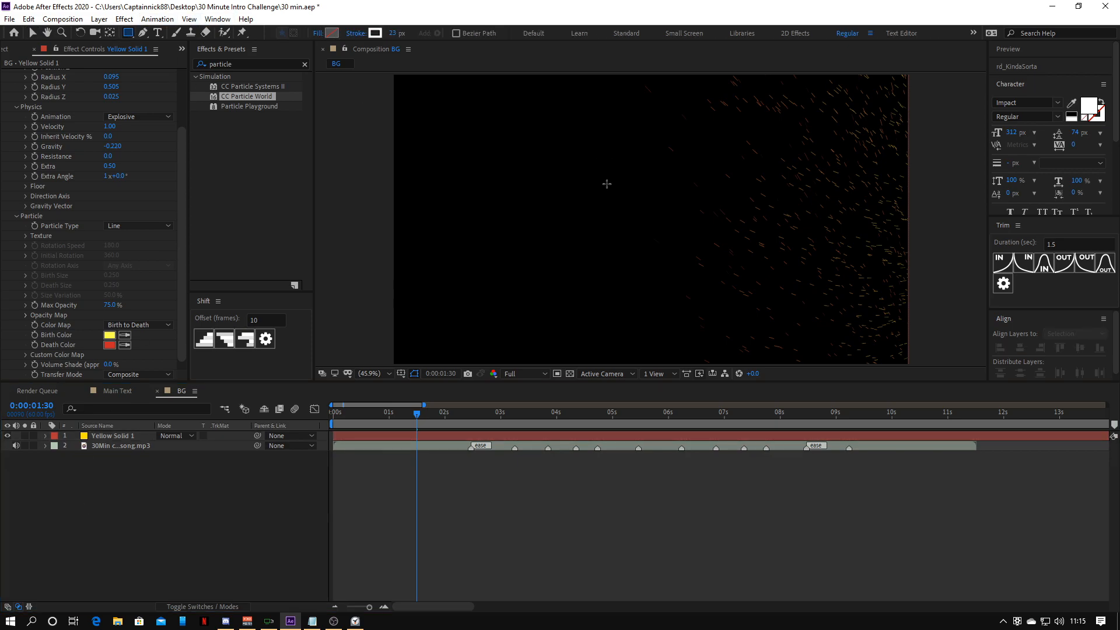
drag(566, 145, 585, 159)
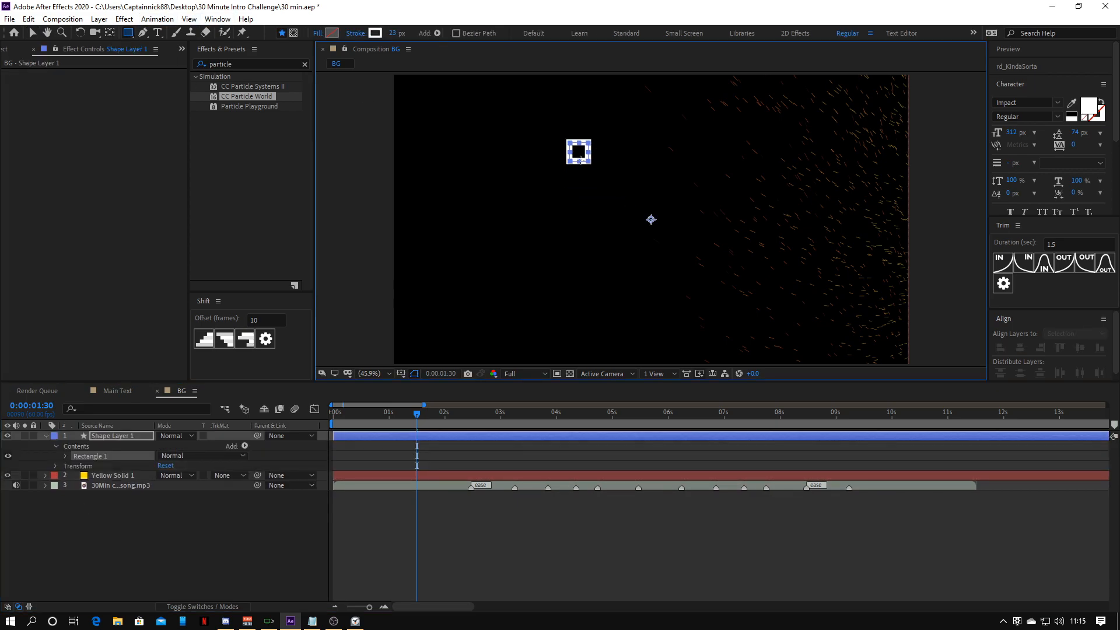
key(v)
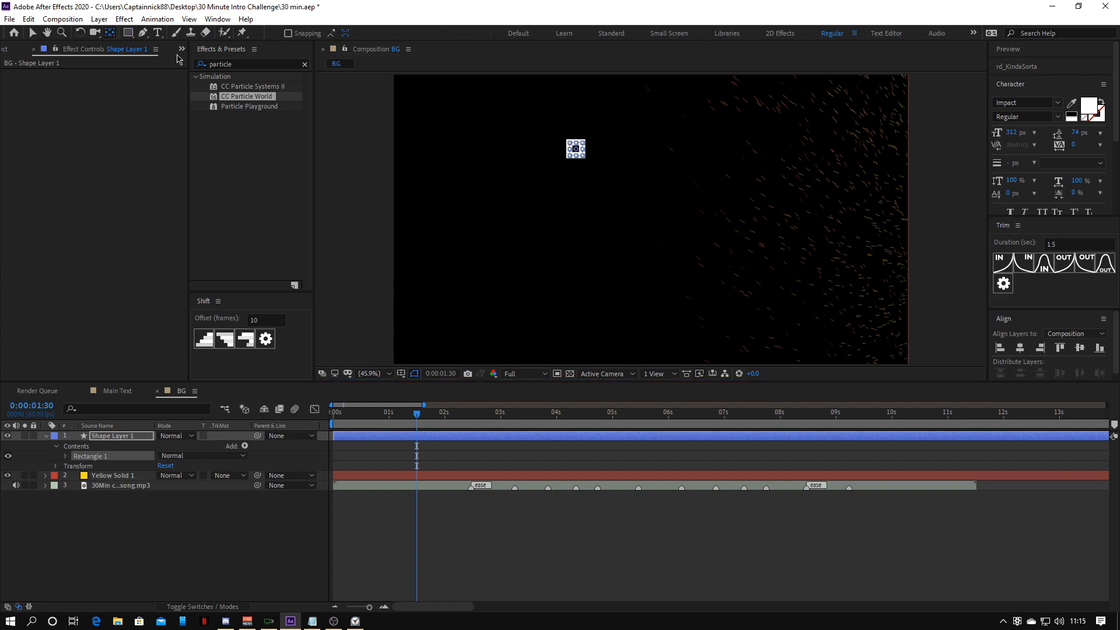
Centre the square in the frame and scale it up to fill most of it
click(1021, 348)
click(1082, 347)
key(s)
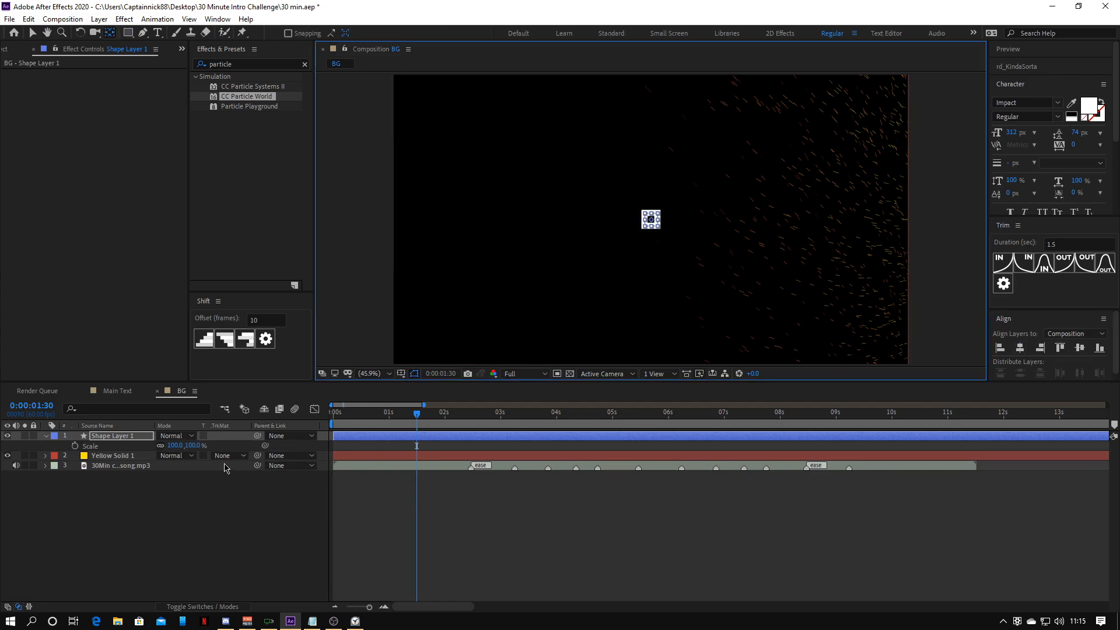
drag(189, 445, 228, 446)
click(175, 490)
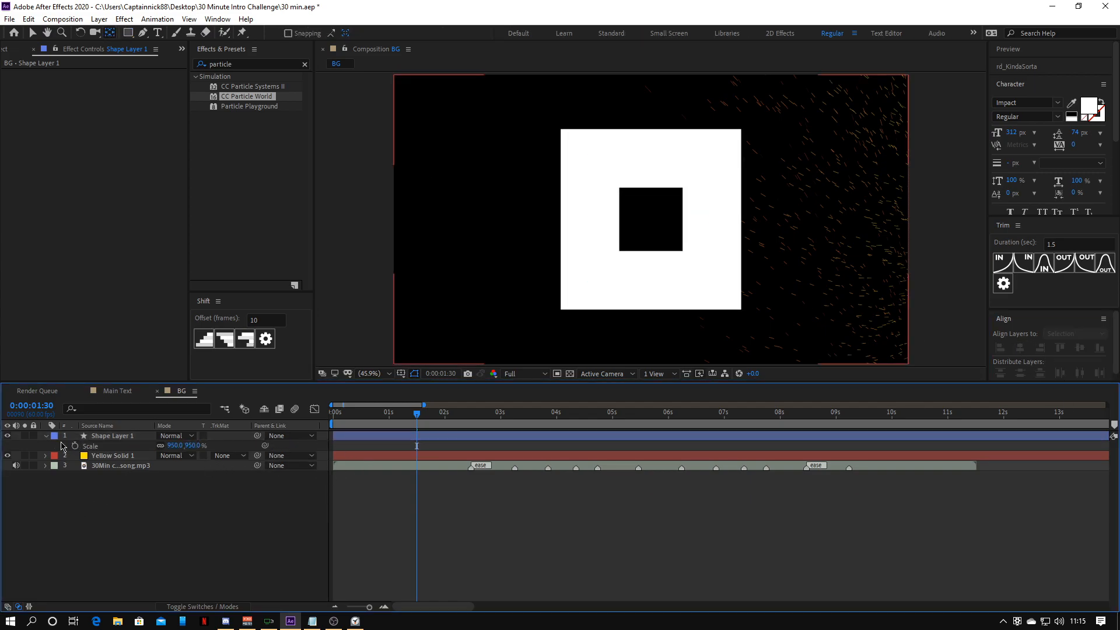
click(54, 436)
Hide the square layer and set CC Particle World's Particle Type to Textured Disc
click(113, 446)
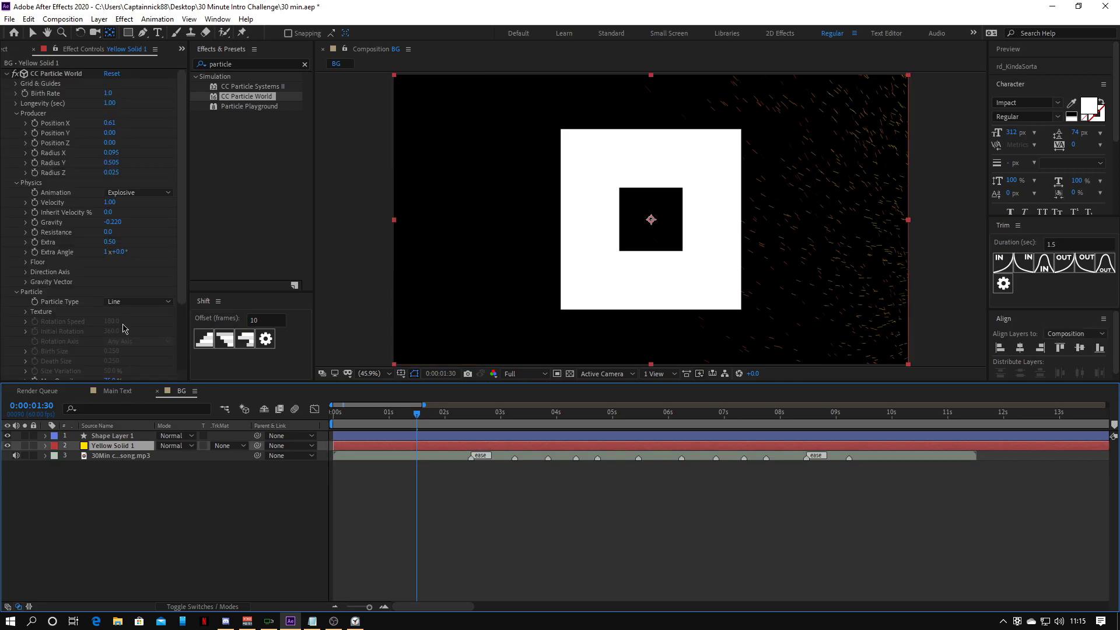
click(7, 436)
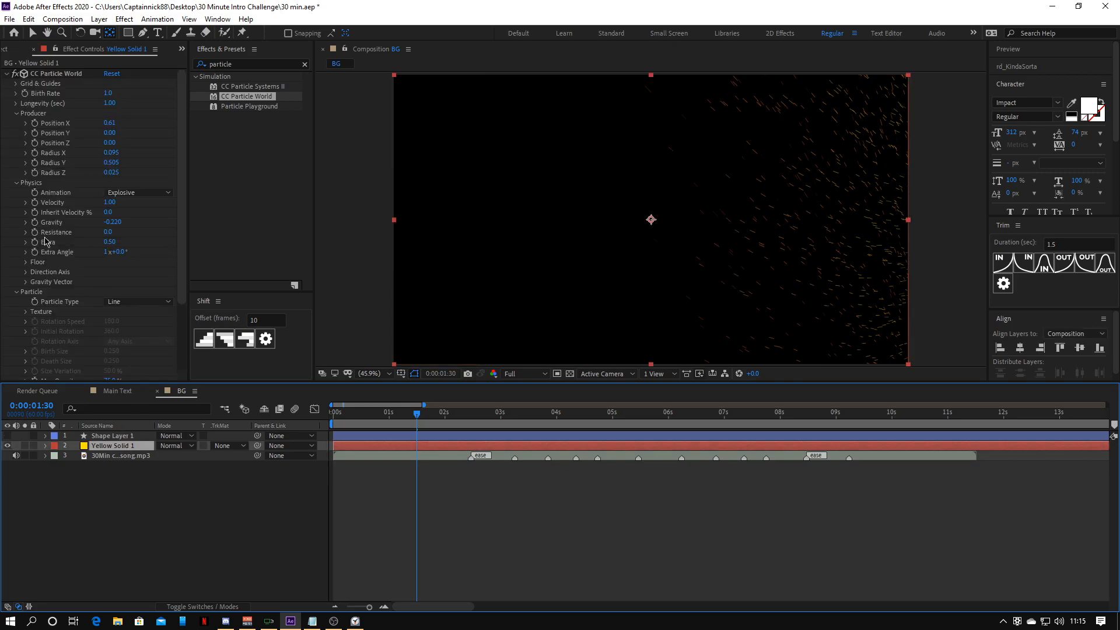
scroll(46, 242, down, 3)
scroll(45, 263, down, 2)
click(138, 215)
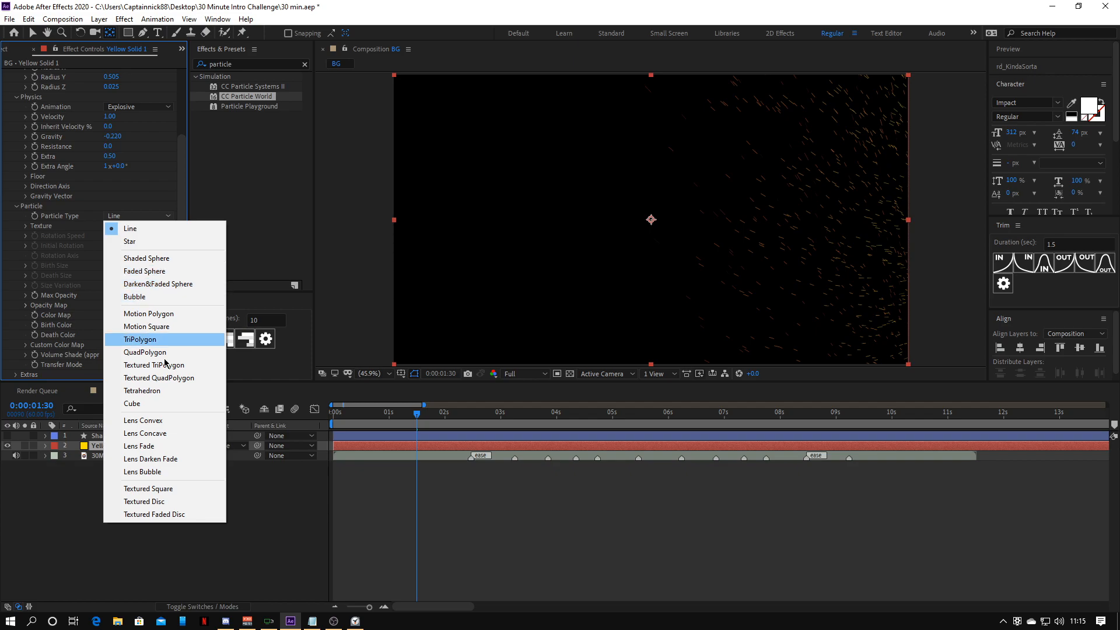
click(172, 502)
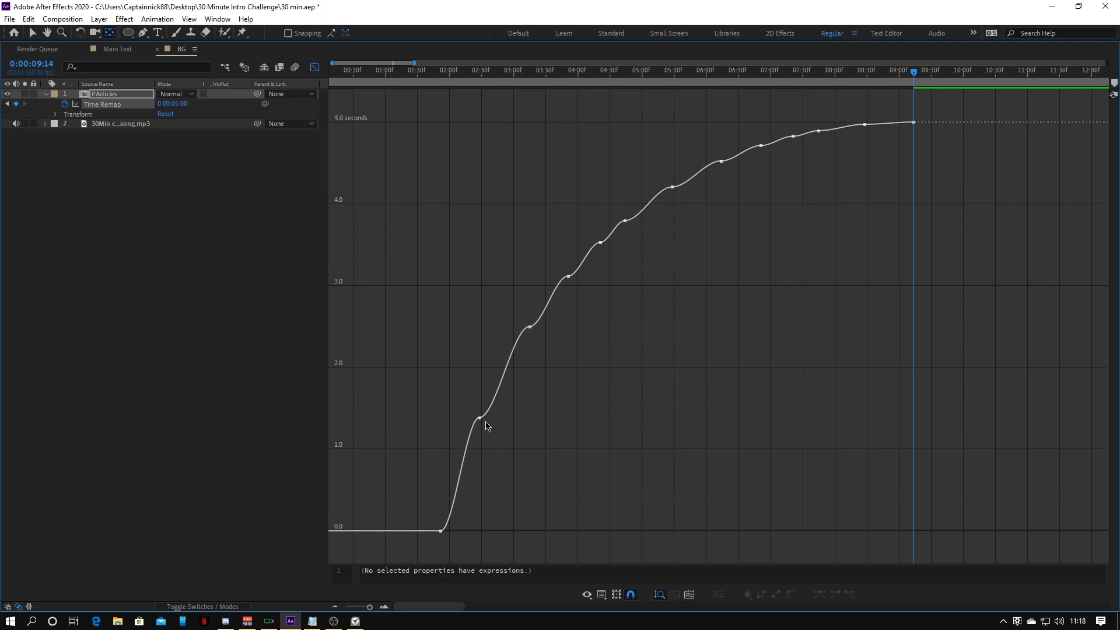
click(479, 418)
scroll(488, 426, up, 5)
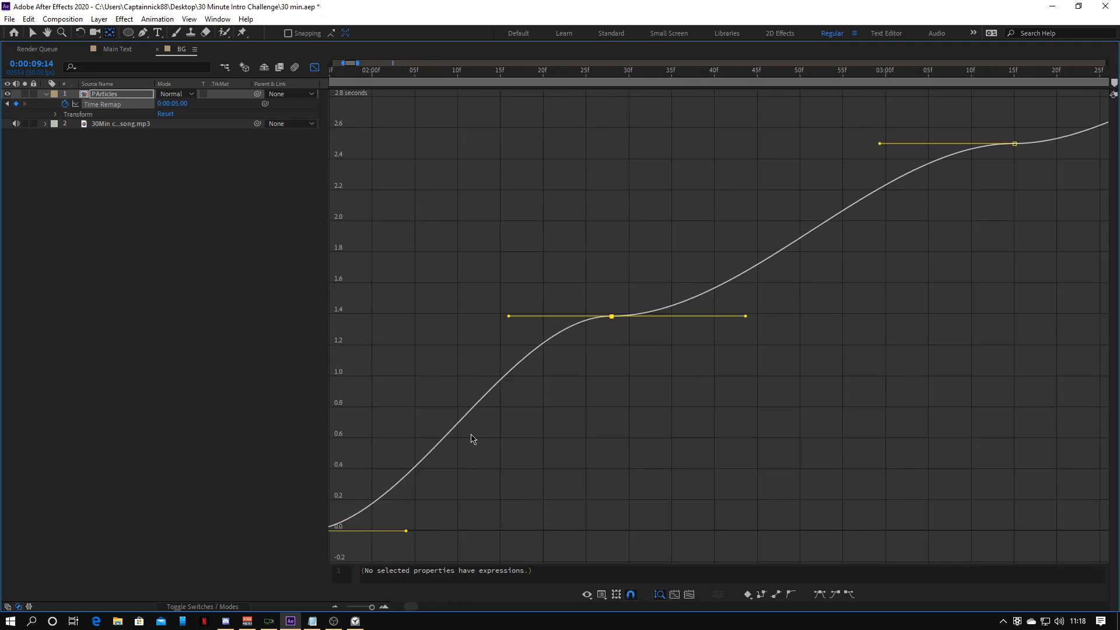
Drag the Time Remap bezier handles to steepen incoming tangents and flatten outgoing ones
drag(509, 315, 468, 466)
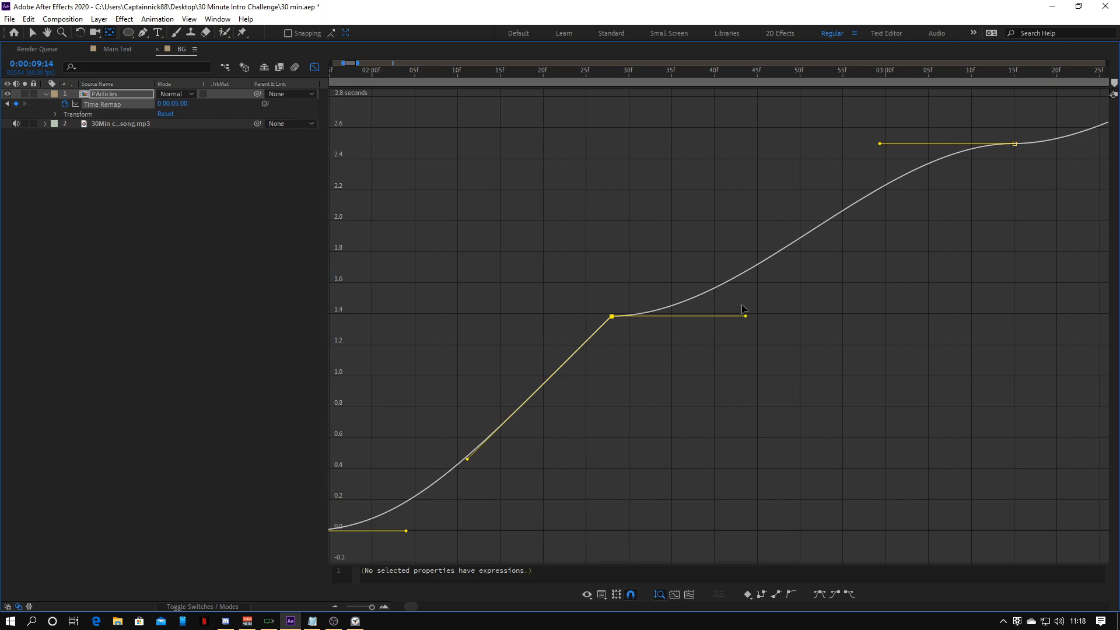
drag(745, 315, 673, 227)
drag(880, 145, 934, 267)
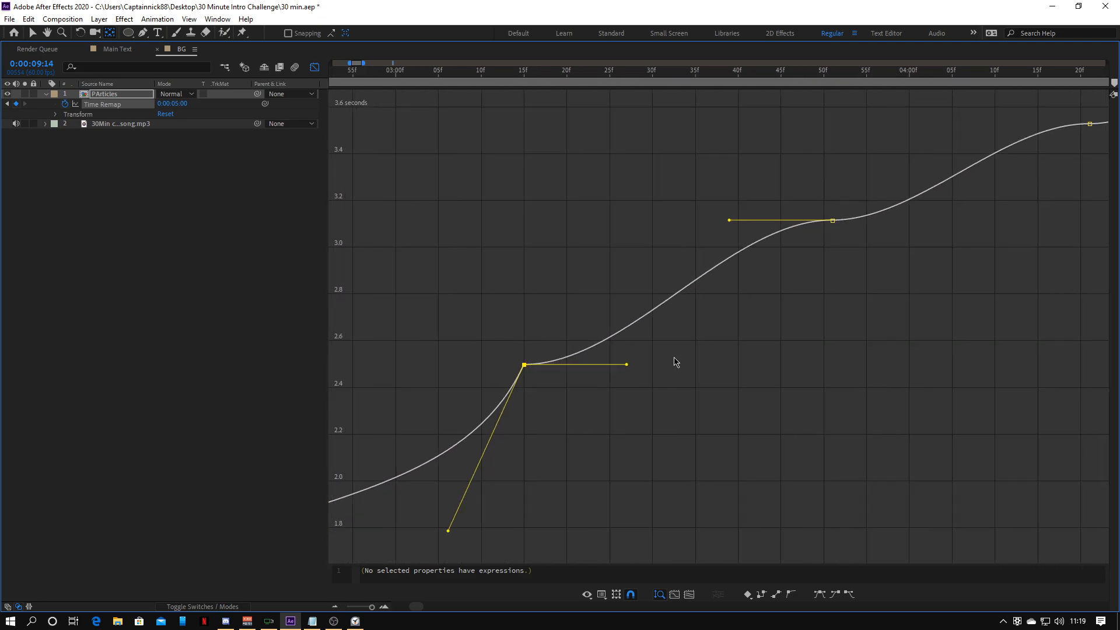
drag(626, 367, 569, 310)
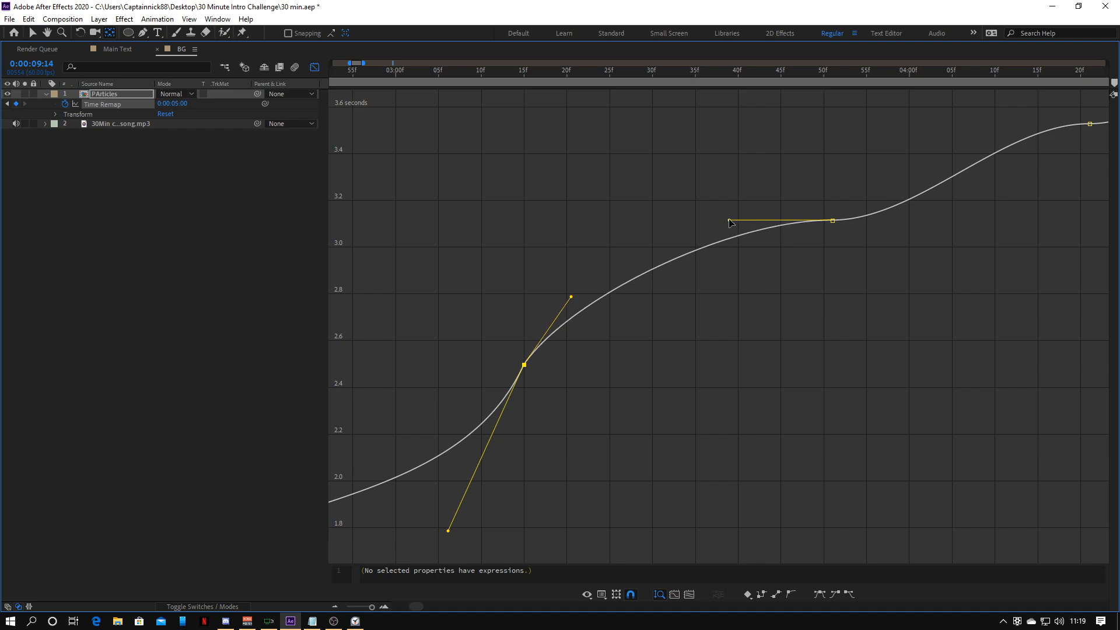
drag(730, 221, 727, 318)
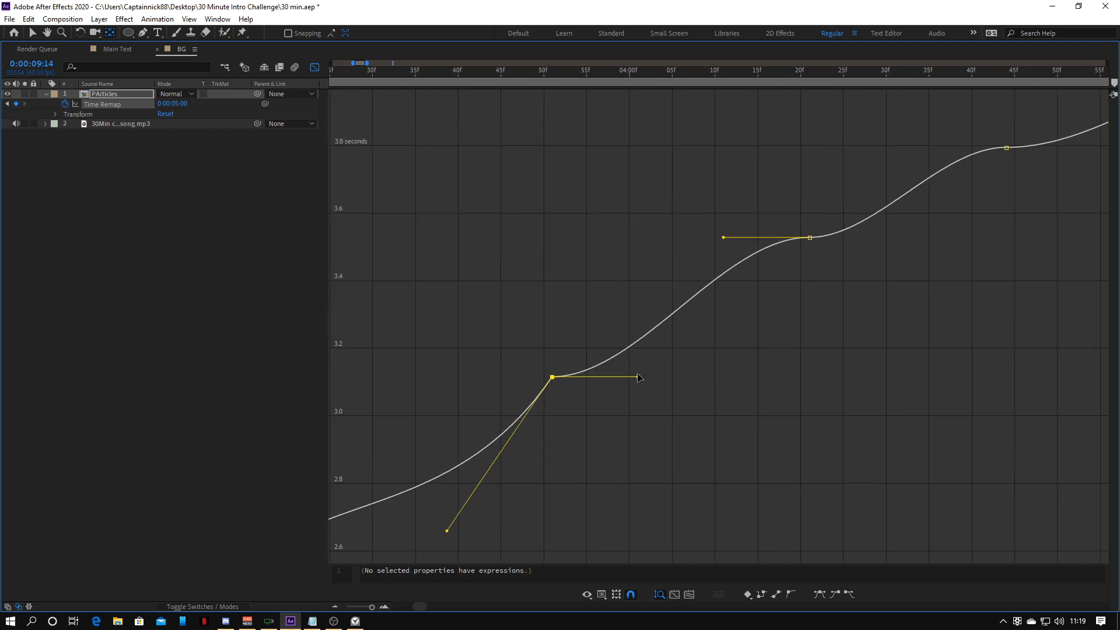
drag(639, 379, 625, 286)
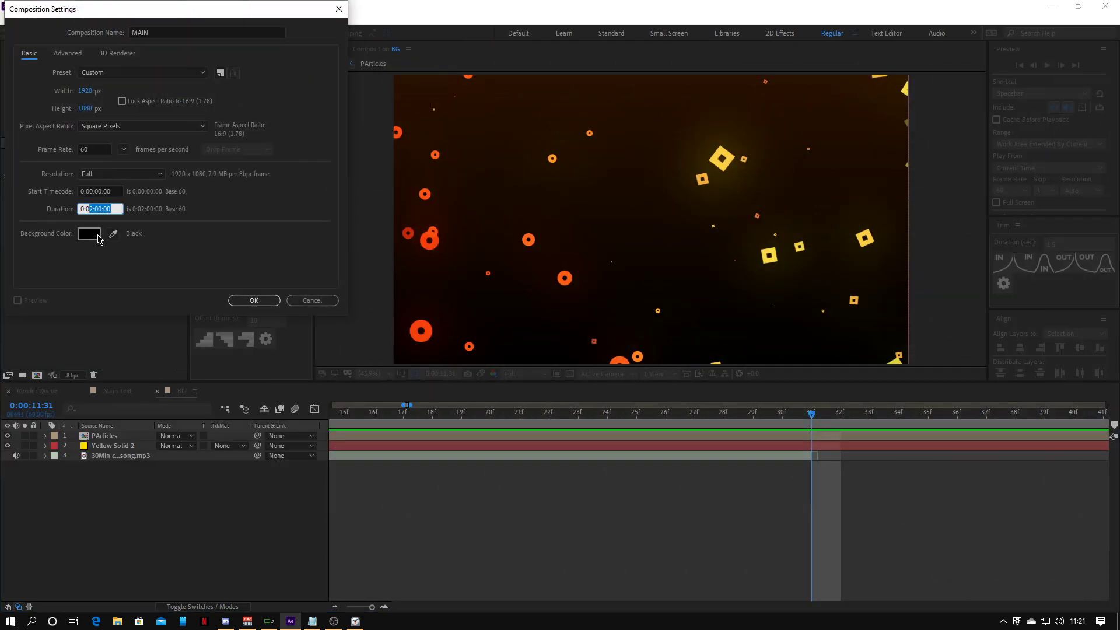
text(11:31)
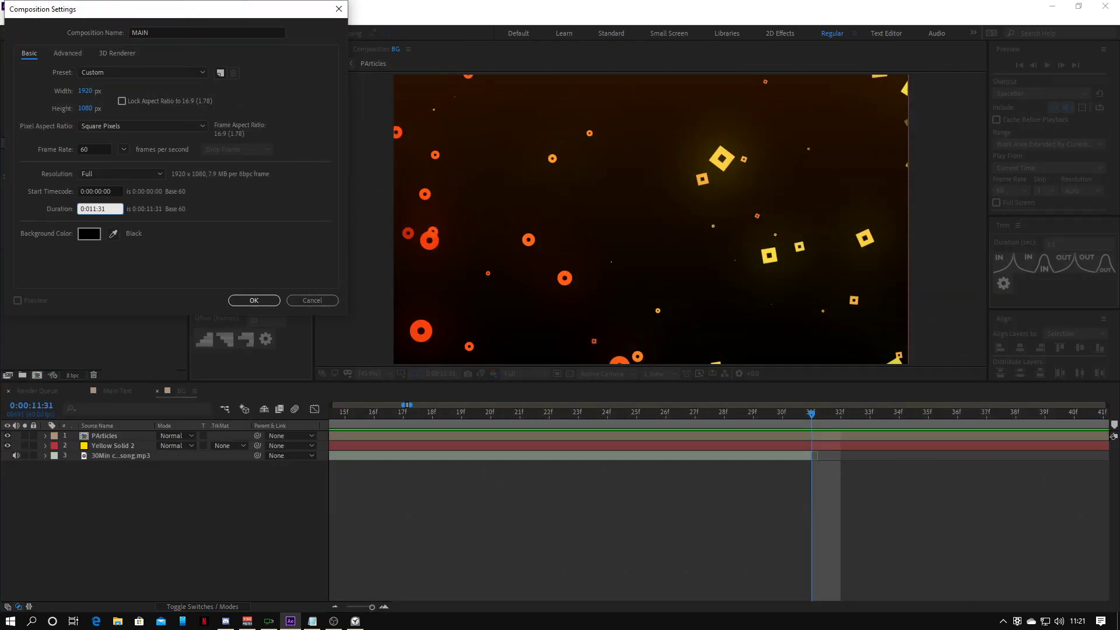
Create the MAIN composition and stack Main Text above BG in it
key(Return)
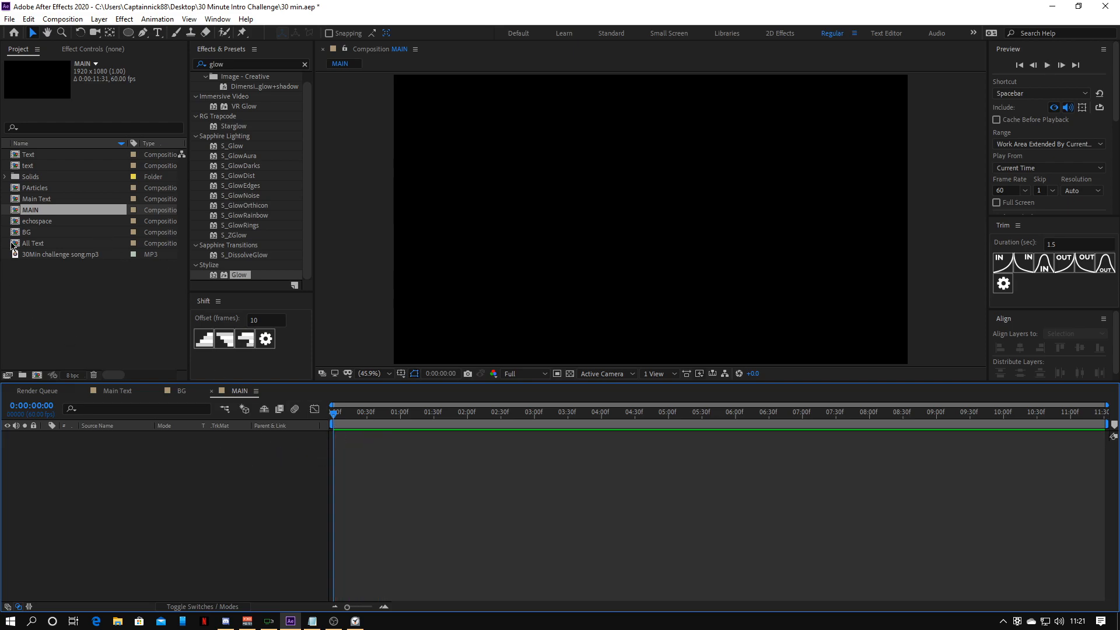
drag(31, 232, 93, 472)
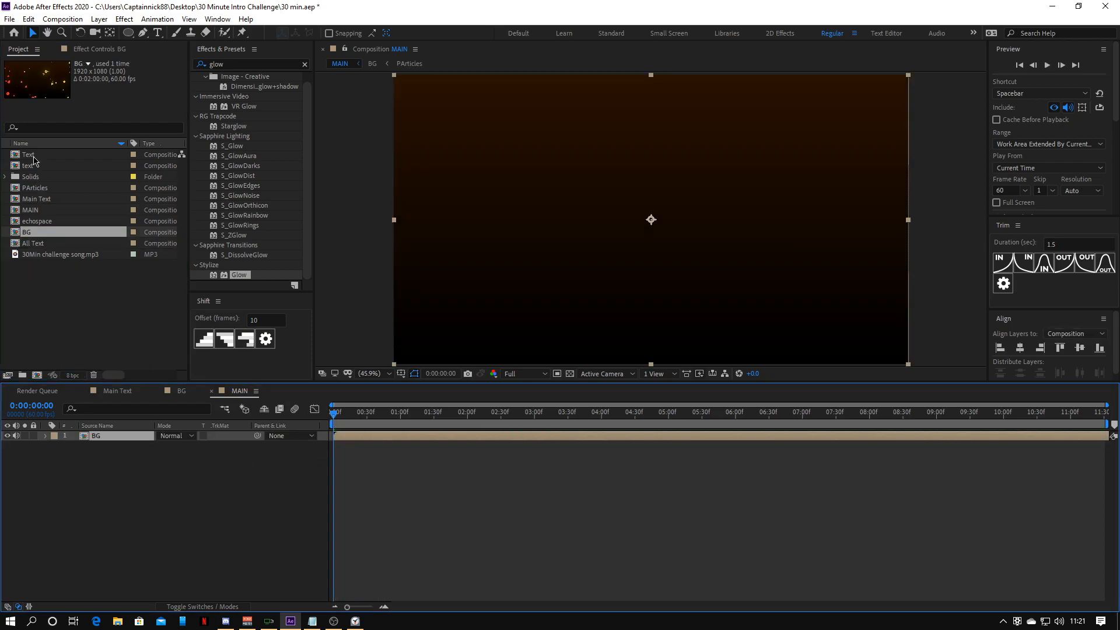
drag(37, 199, 114, 430)
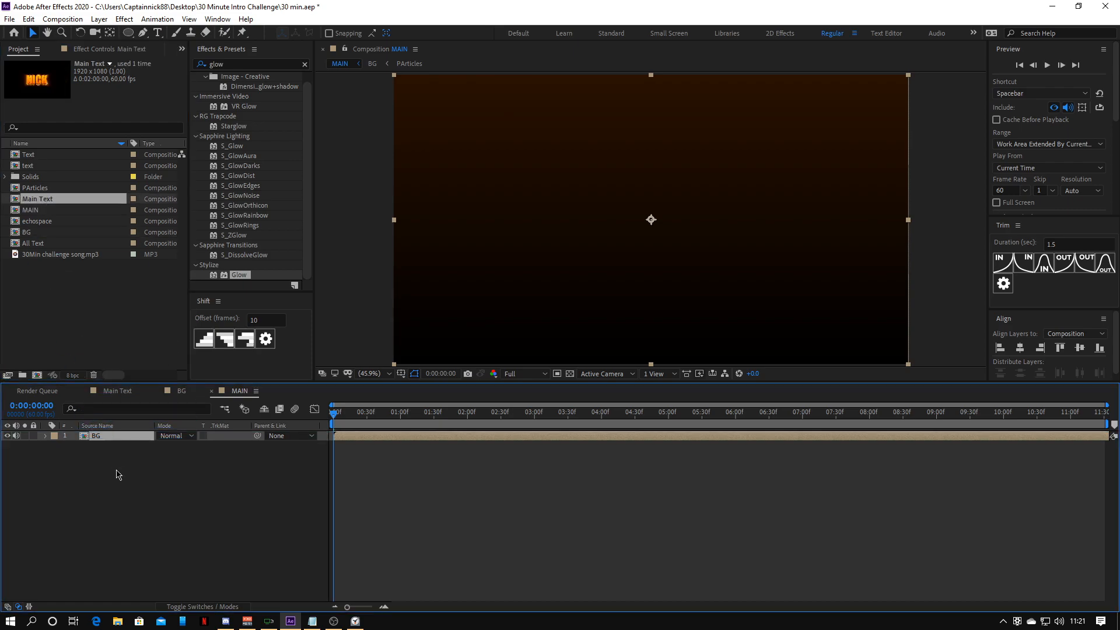
Cut the song layer from BG, paste it at the bottom of MAIN, and preview
double_click(98, 447)
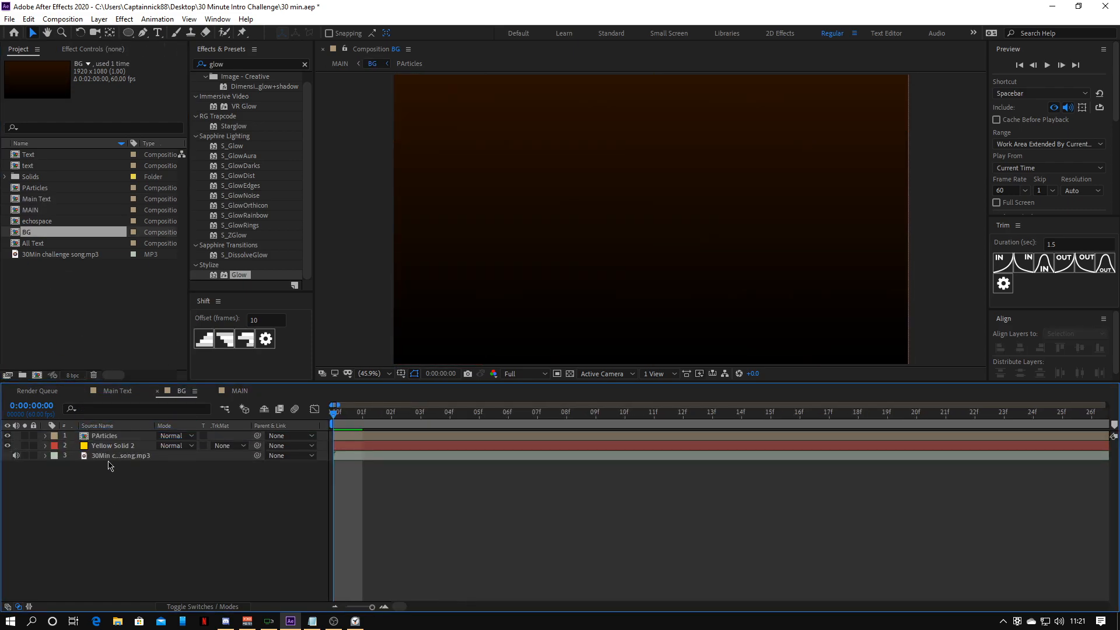
click(119, 456)
key(ctrl+x)
click(239, 391)
key(ctrl+v)
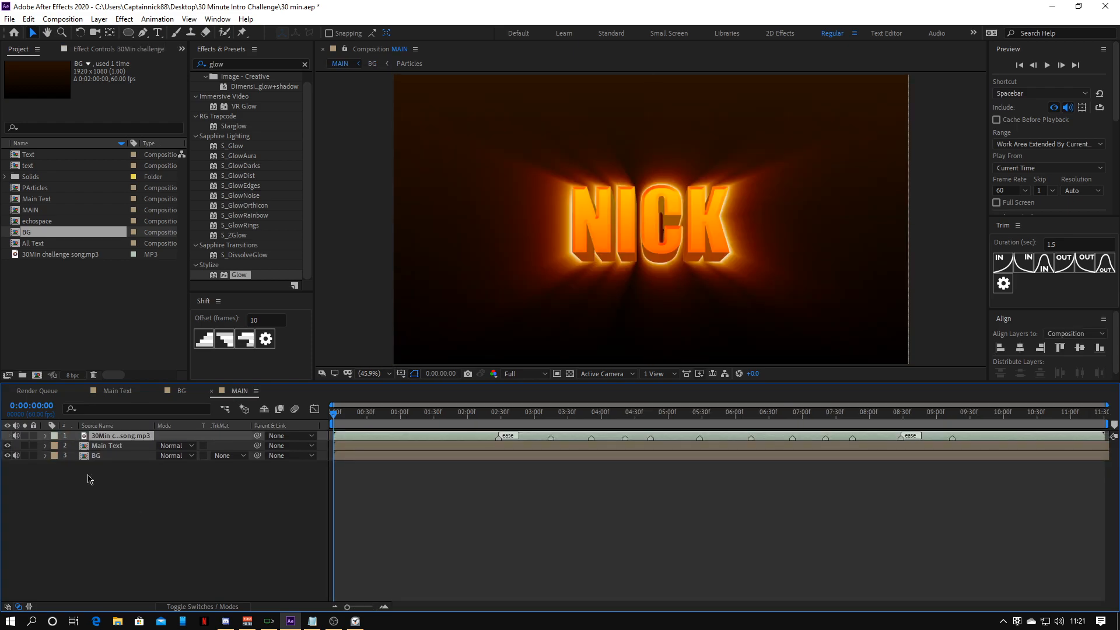
drag(118, 437, 118, 462)
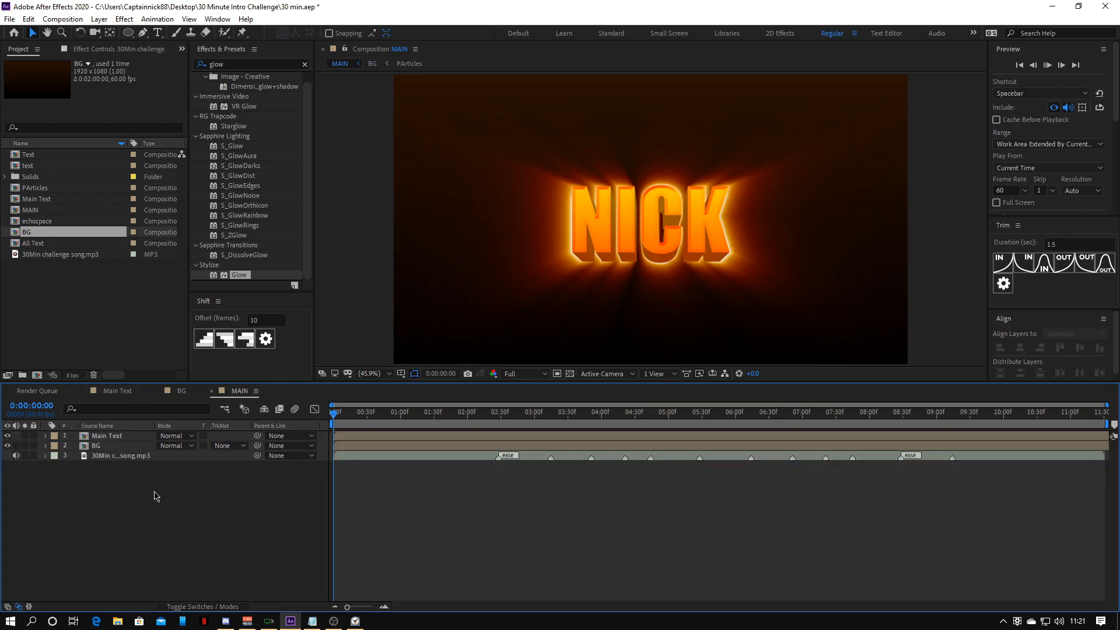
key(space)
click(118, 391)
Set NICK's Bevel and Emboss Size to 9.0 and Soften to 2.2
double_click(105, 435)
text(warp)
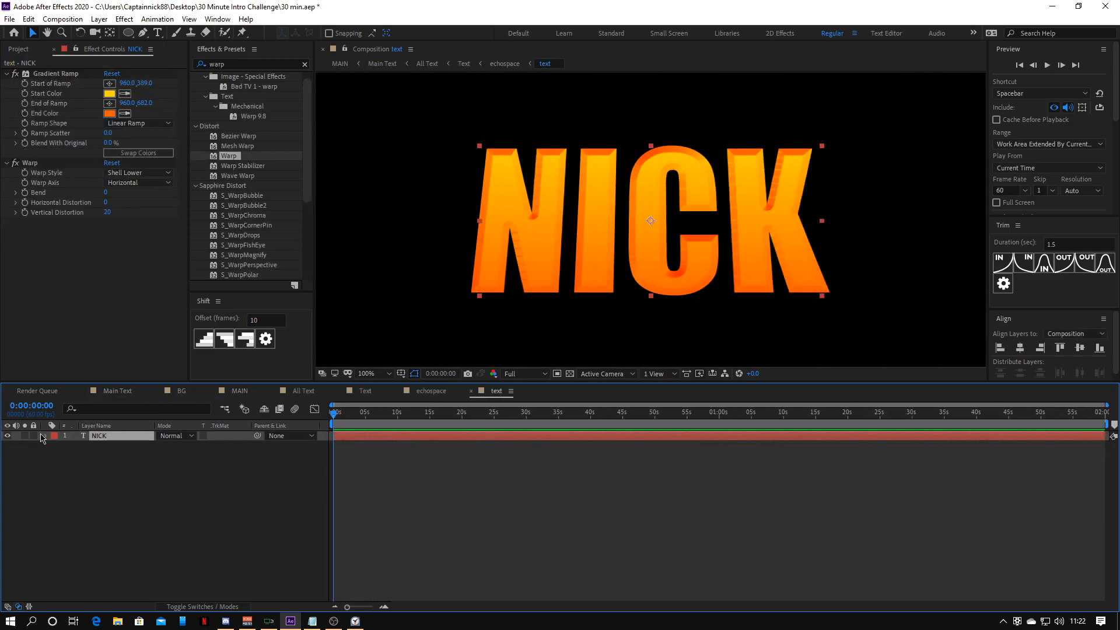
click(46, 436)
click(55, 465)
click(54, 476)
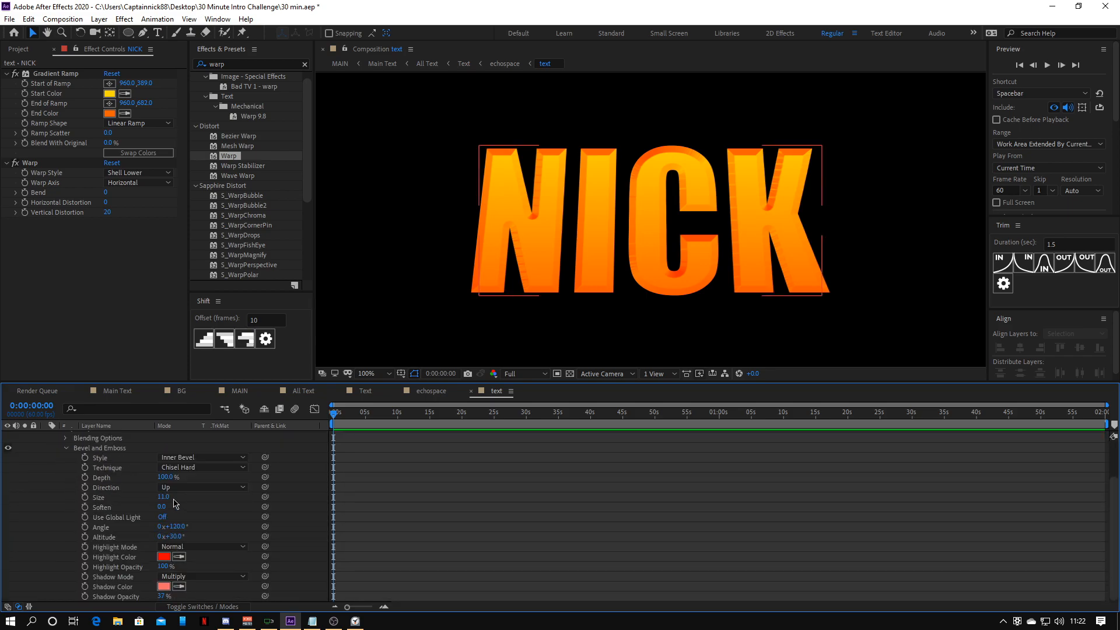
drag(165, 497, 163, 497)
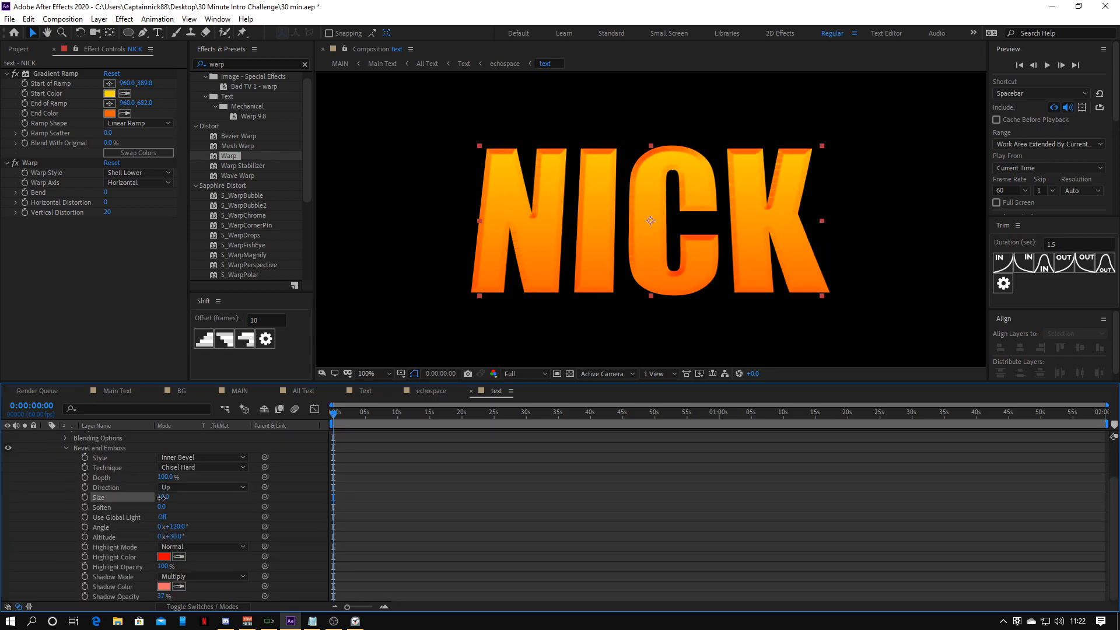
click(164, 508)
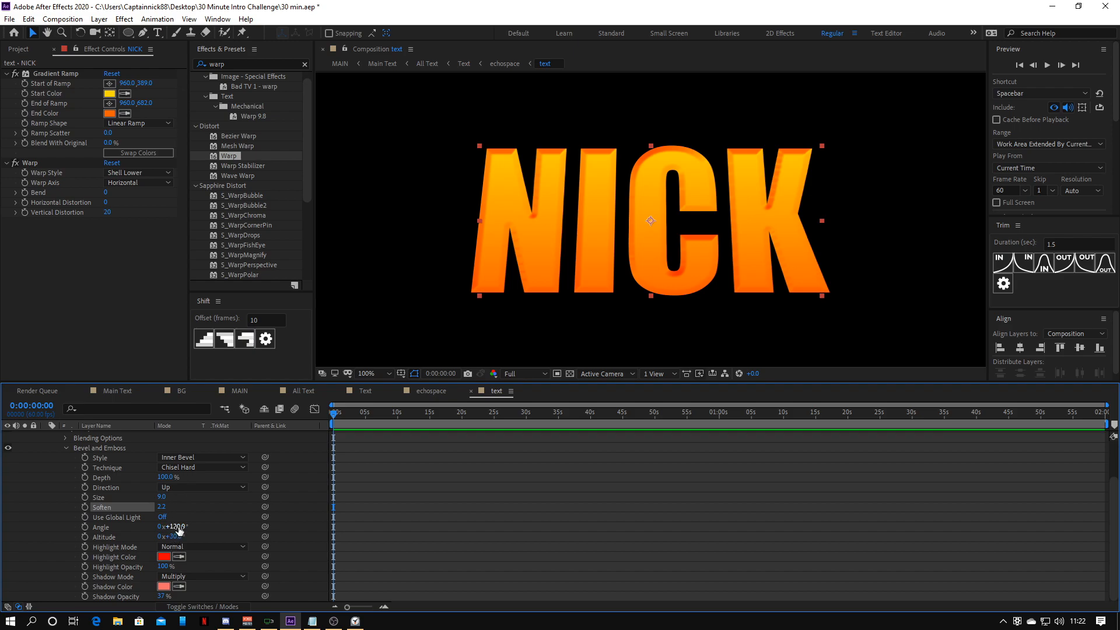
drag(179, 529, 195, 529)
Return to MAIN and click through the Main Text and BG layers
click(239, 391)
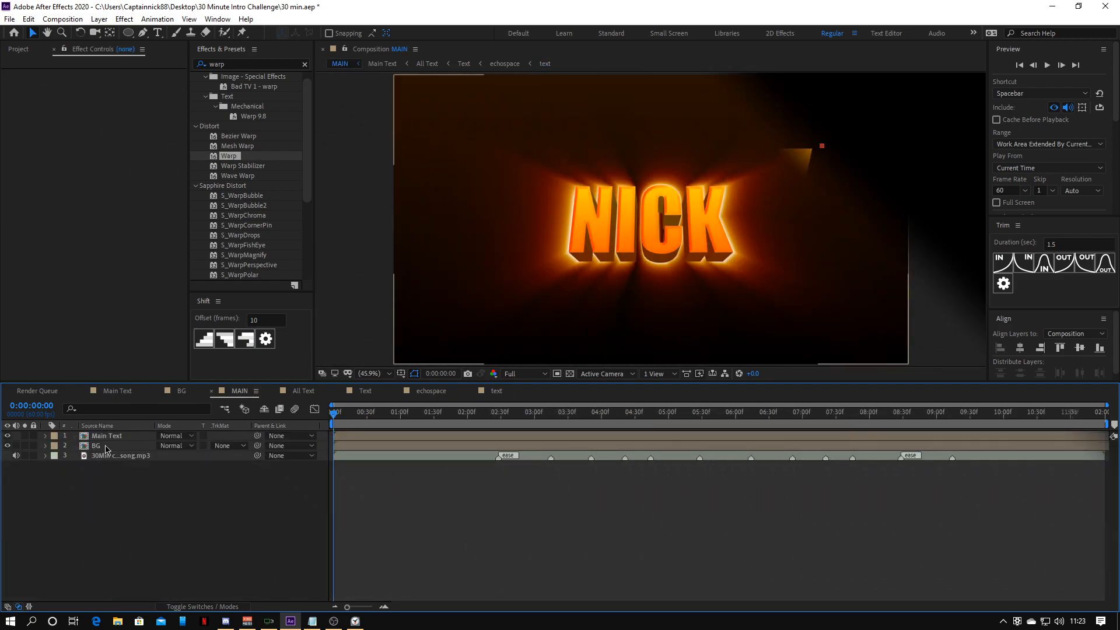
click(107, 436)
click(114, 495)
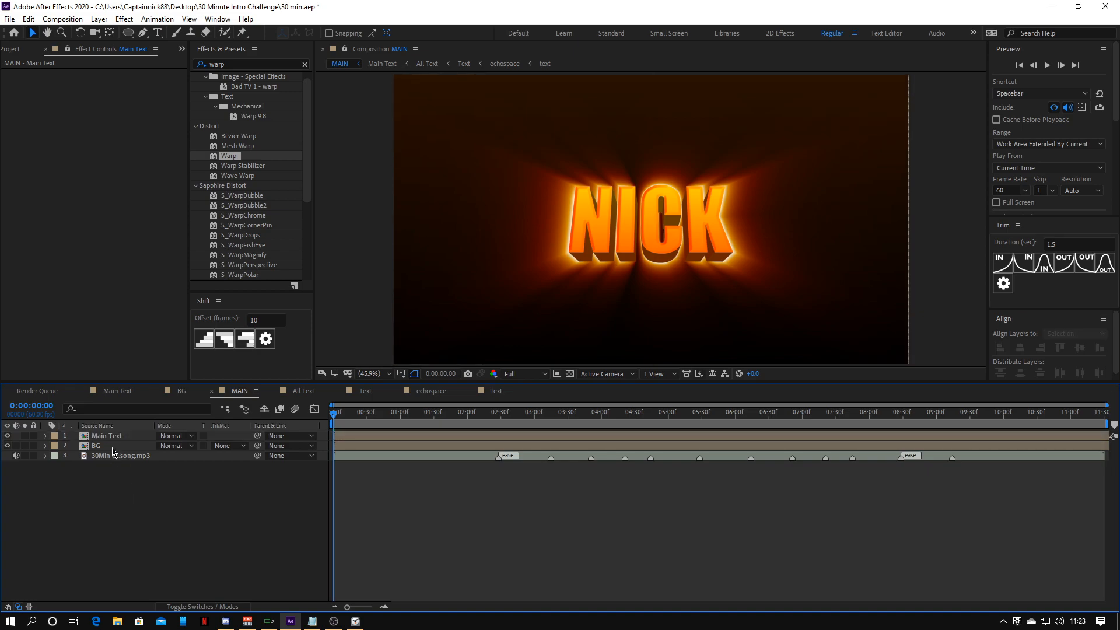
click(98, 445)
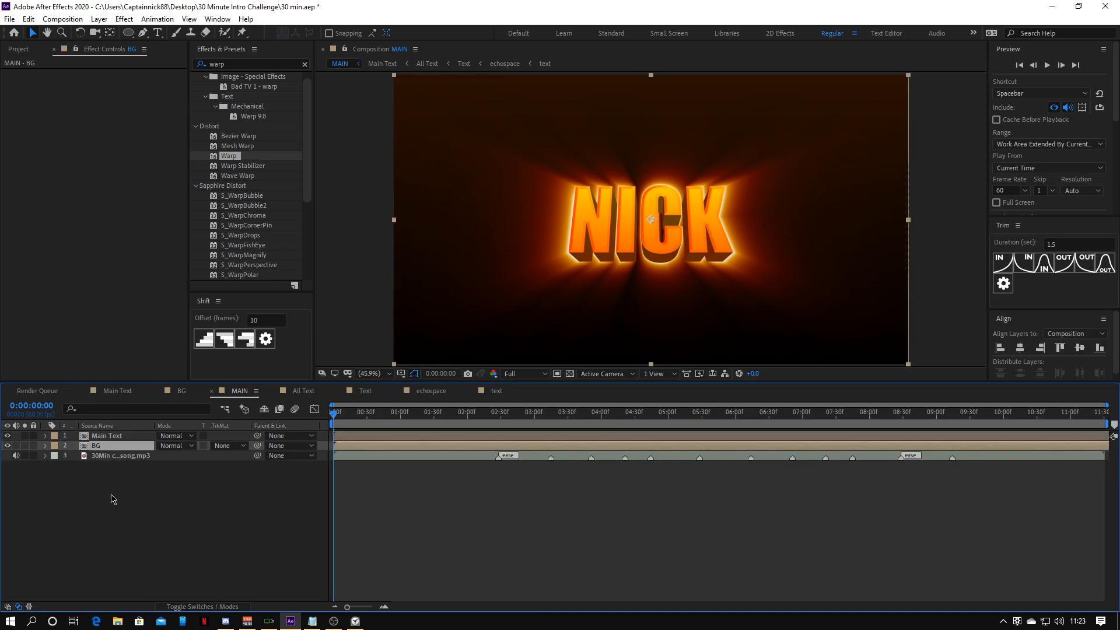
click(112, 498)
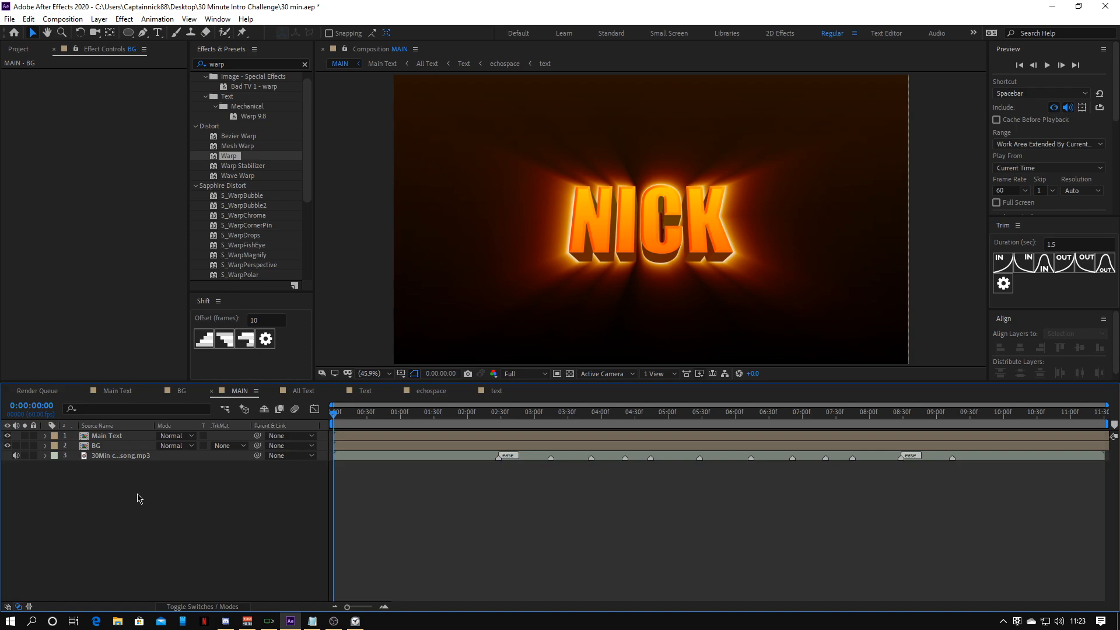
right_click(139, 498)
click(106, 436)
Move the playhead to 0:00:02:28 and open the echospace comp's nested NICK text precomp
click(499, 411)
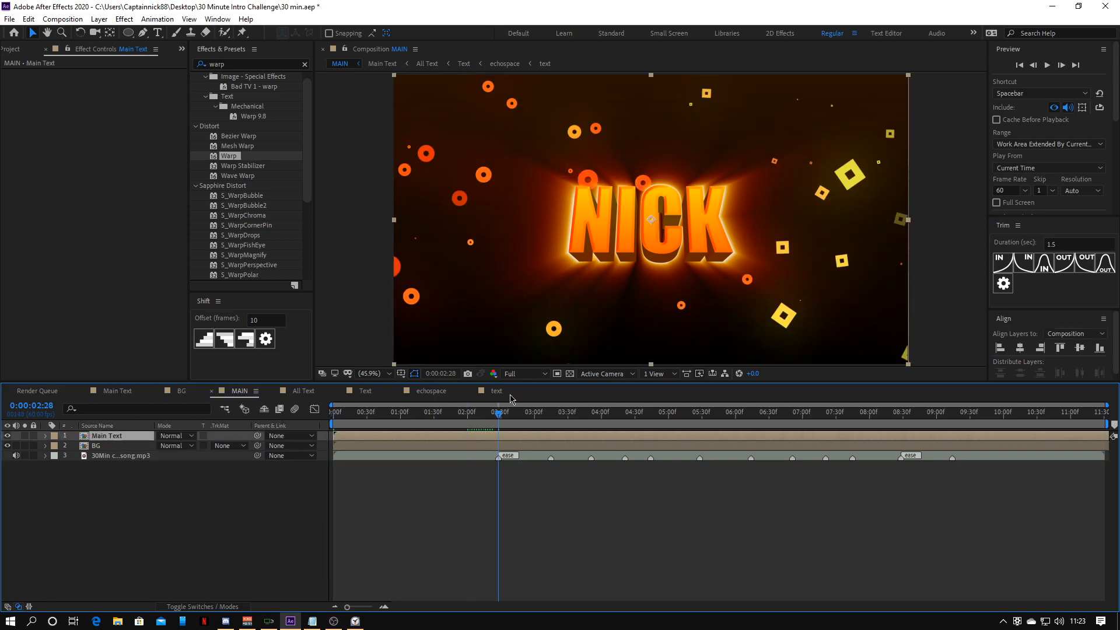
click(495, 391)
click(427, 391)
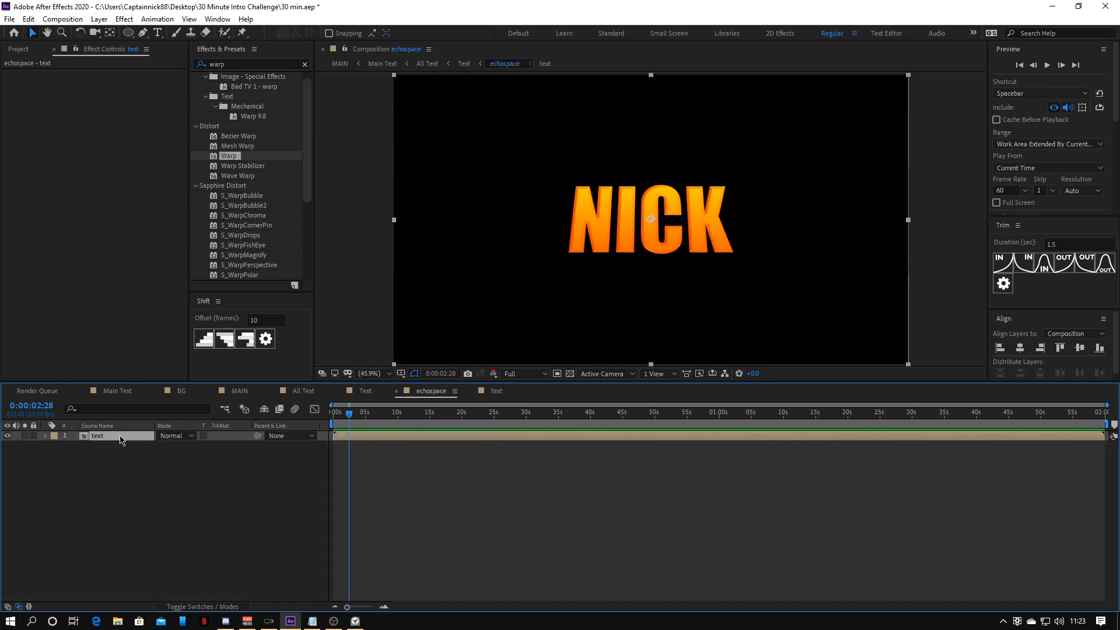
double_click(122, 440)
Keyframe the NICK layer's Scale from 0% and add a bounce expression to it
click(47, 437)
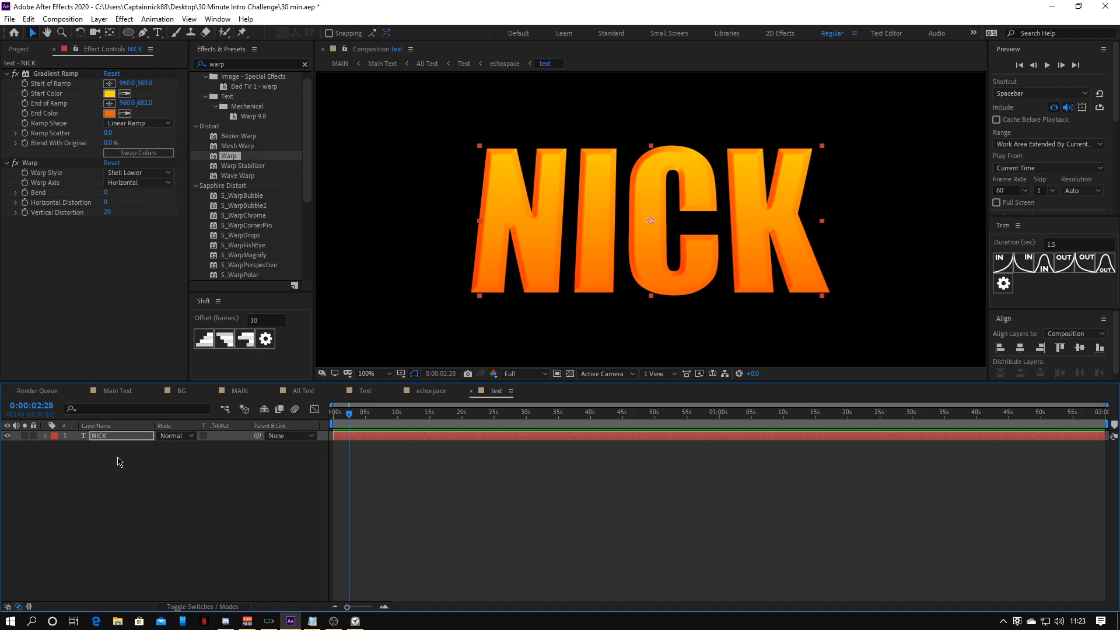
key(s)
click(77, 446)
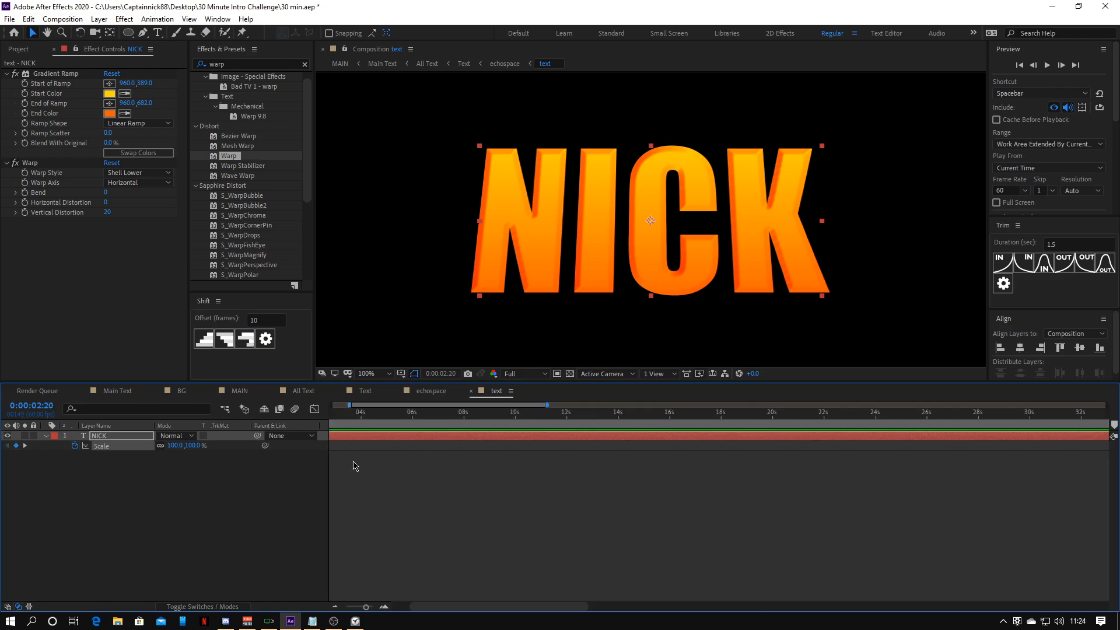
key(equal)
key(equal)
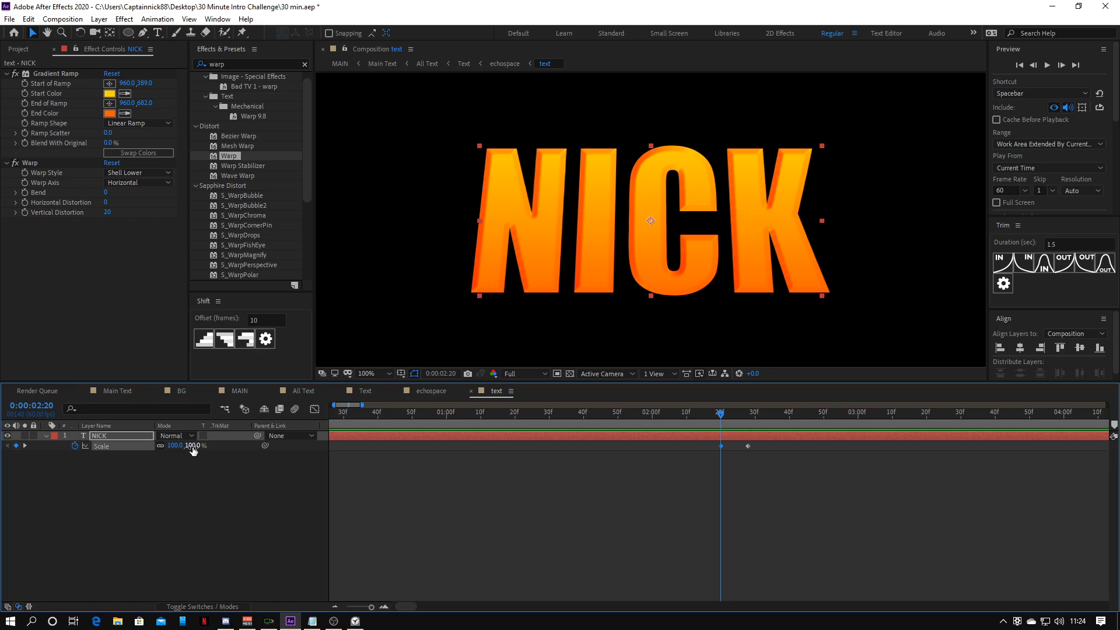
text(0)
key(Return)
alt+click(75, 446)
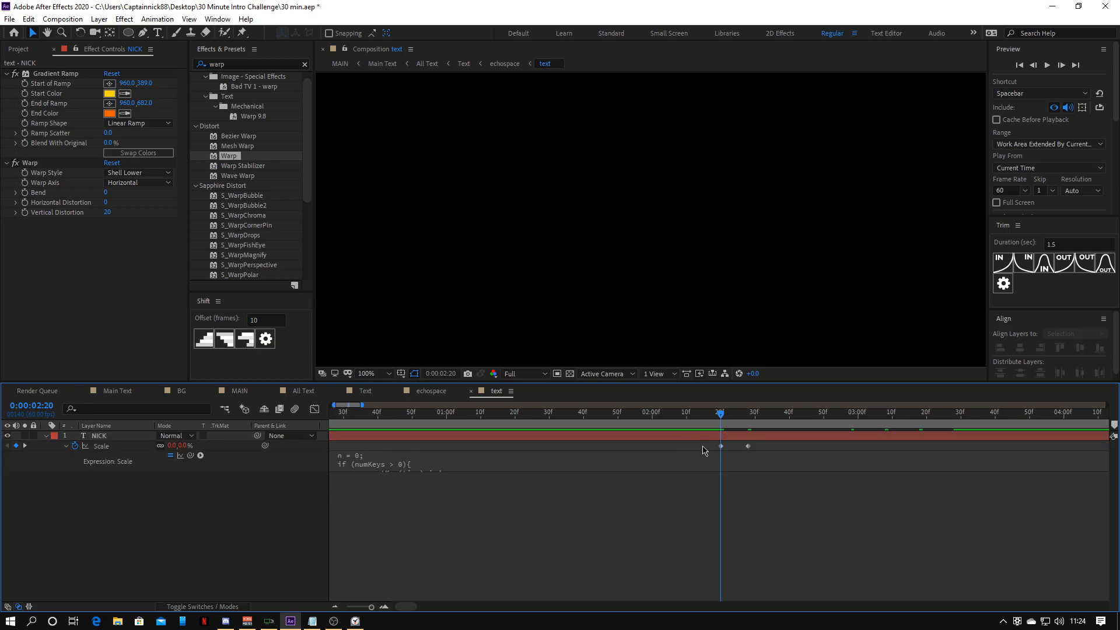
Return to the MAIN composition and preview the intro animation
click(703, 490)
key(shift+Escape)
key(space)
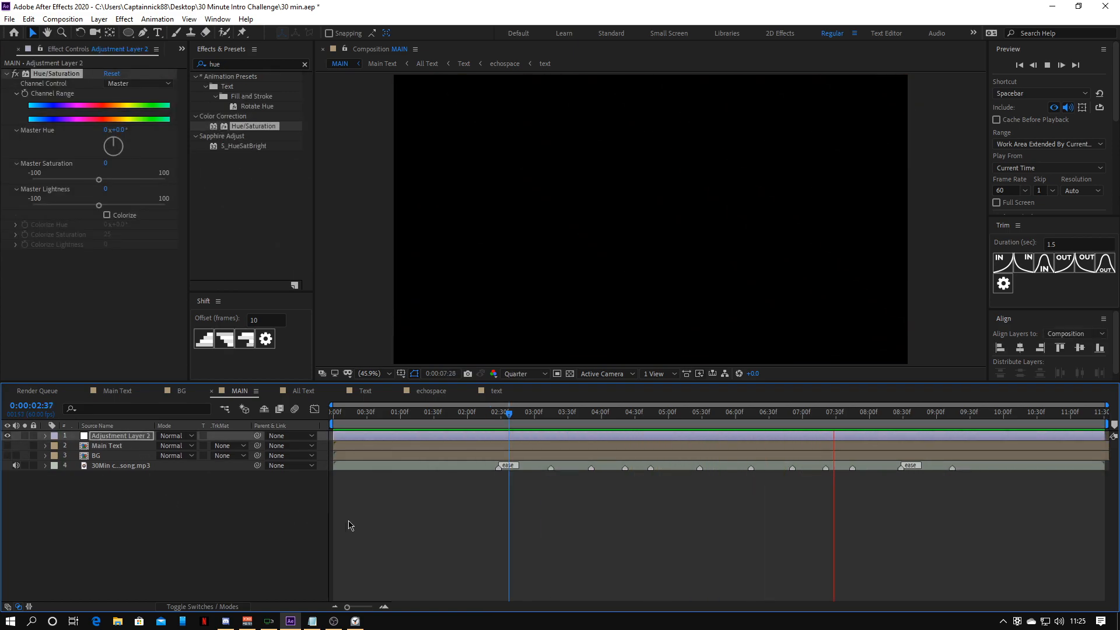
Keyframe the Hue/Saturation Master Hue toward red at 7:49 and back to 0
key(j)
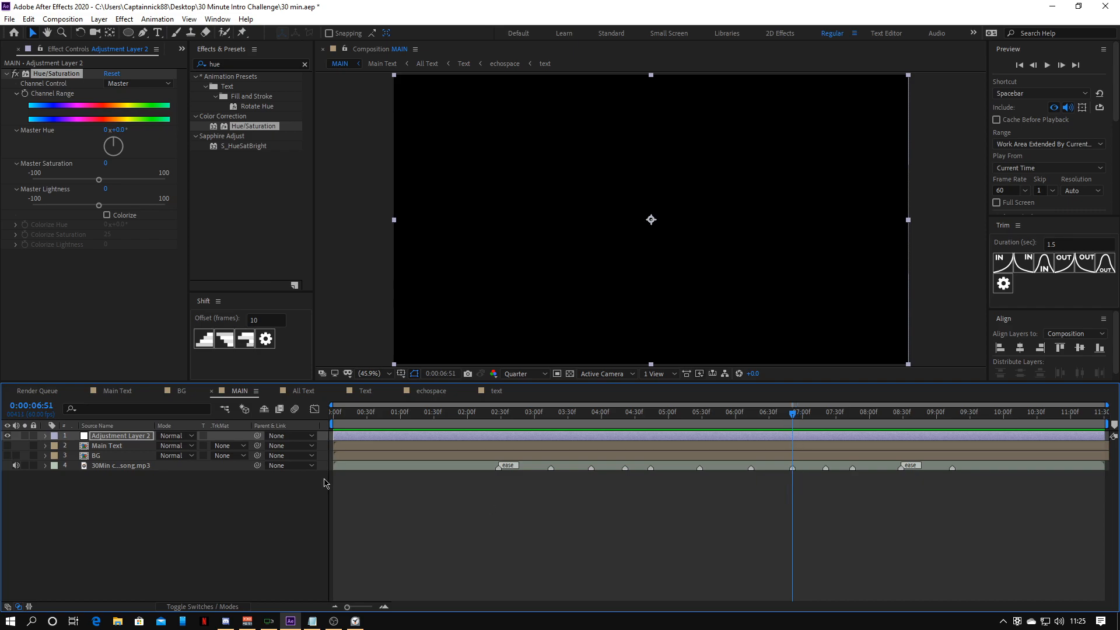
click(23, 95)
key(equal)
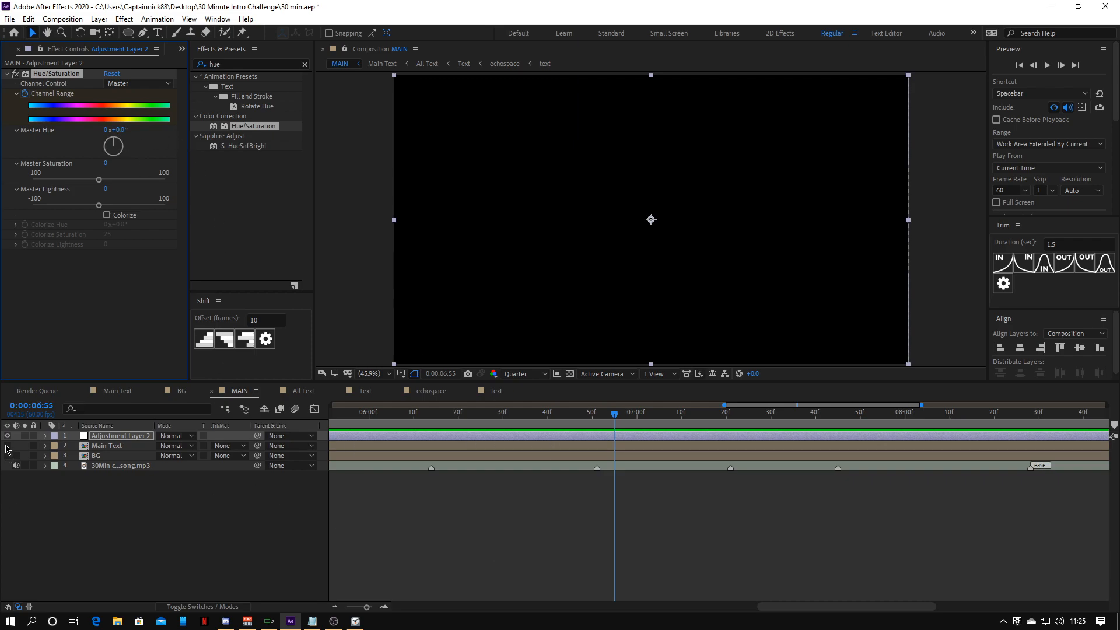
click(8, 445)
key(k)
drag(109, 104, 103, 104)
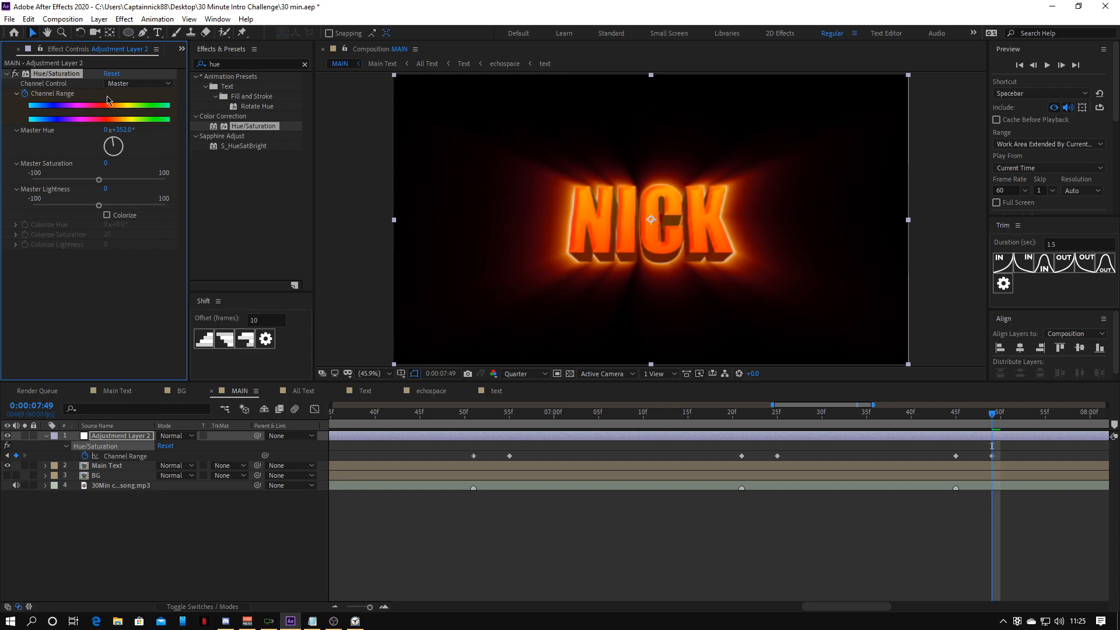
key(Return)
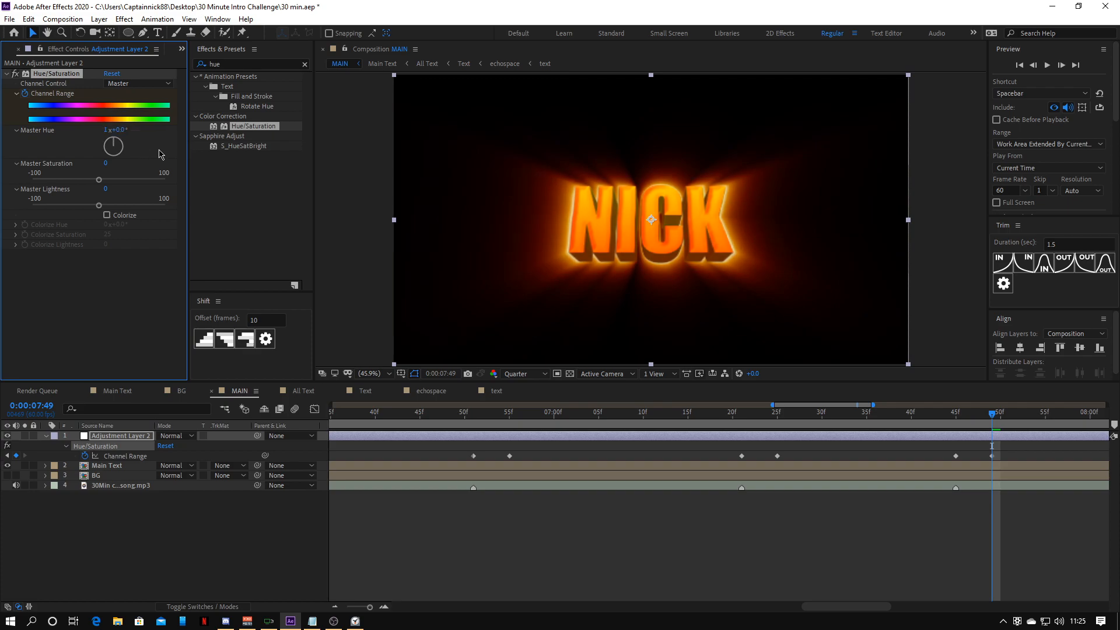
Shift the hue keyframes about two frames earlier and preview the hue pulse
click(125, 455)
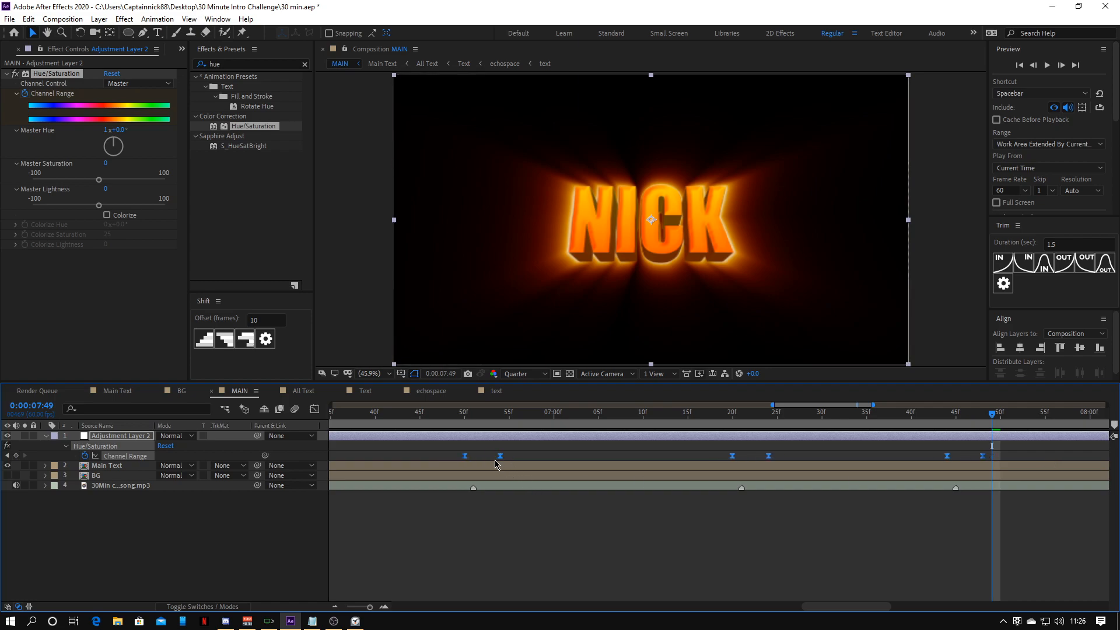
drag(474, 457, 455, 457)
click(456, 412)
scroll(543, 441, up, 3)
key(space)
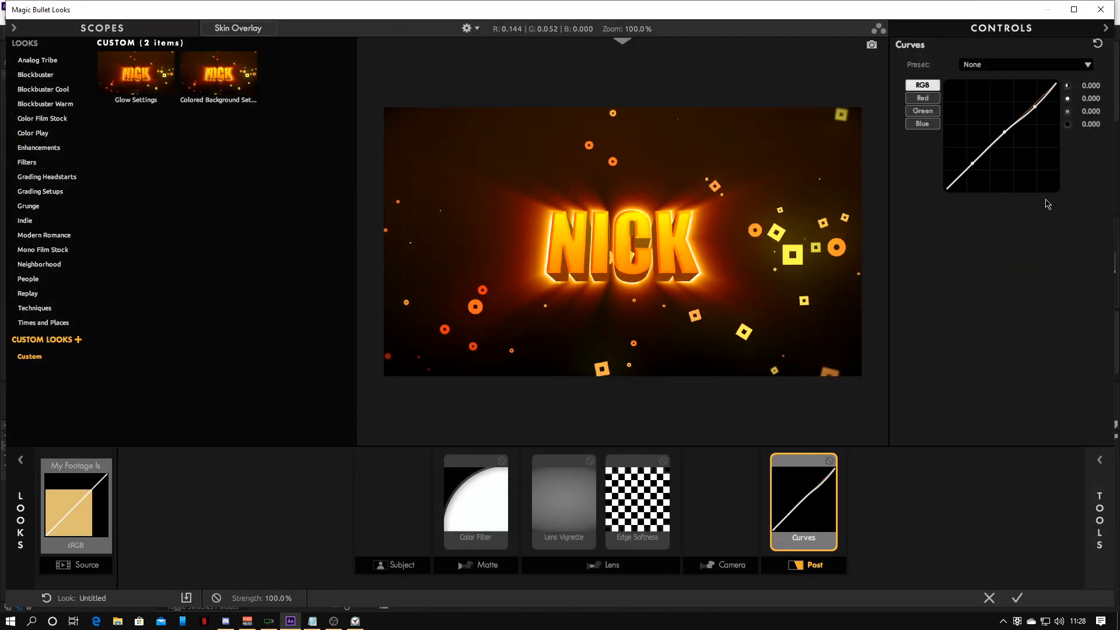
Apply Looks to the glow layer with the Glow Settings look and a warmer Spot Exposure
click(1018, 599)
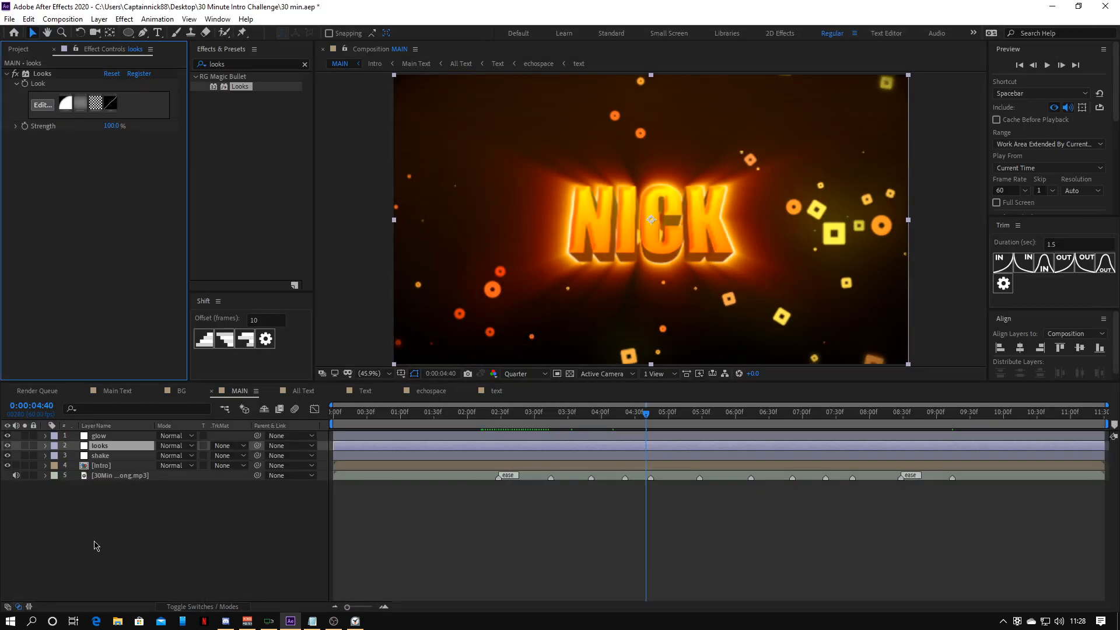
click(99, 436)
double_click(248, 87)
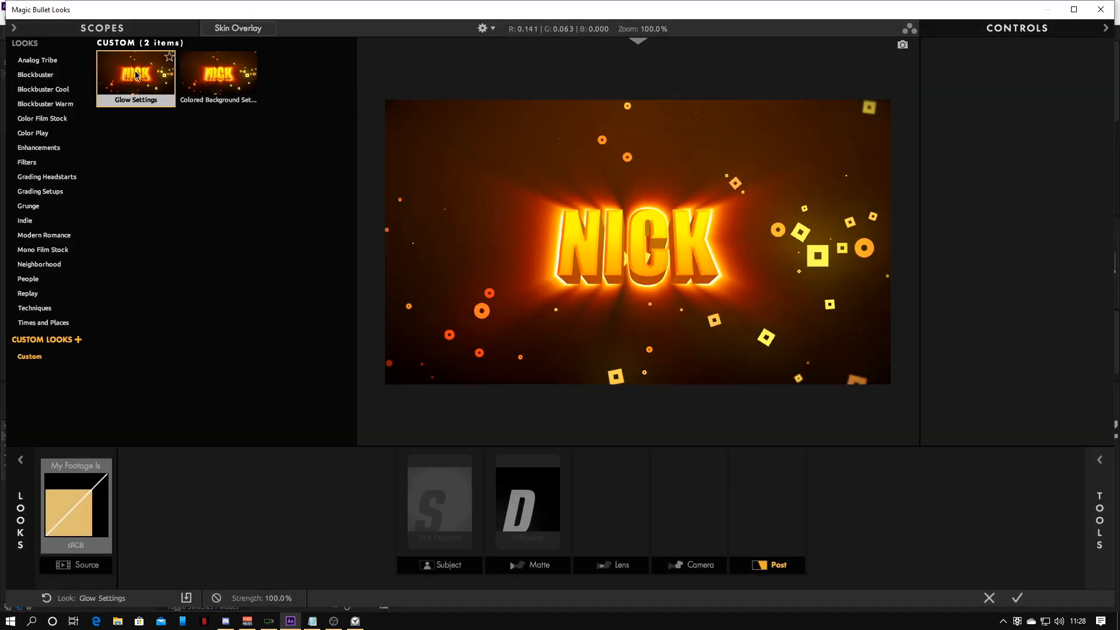
click(440, 503)
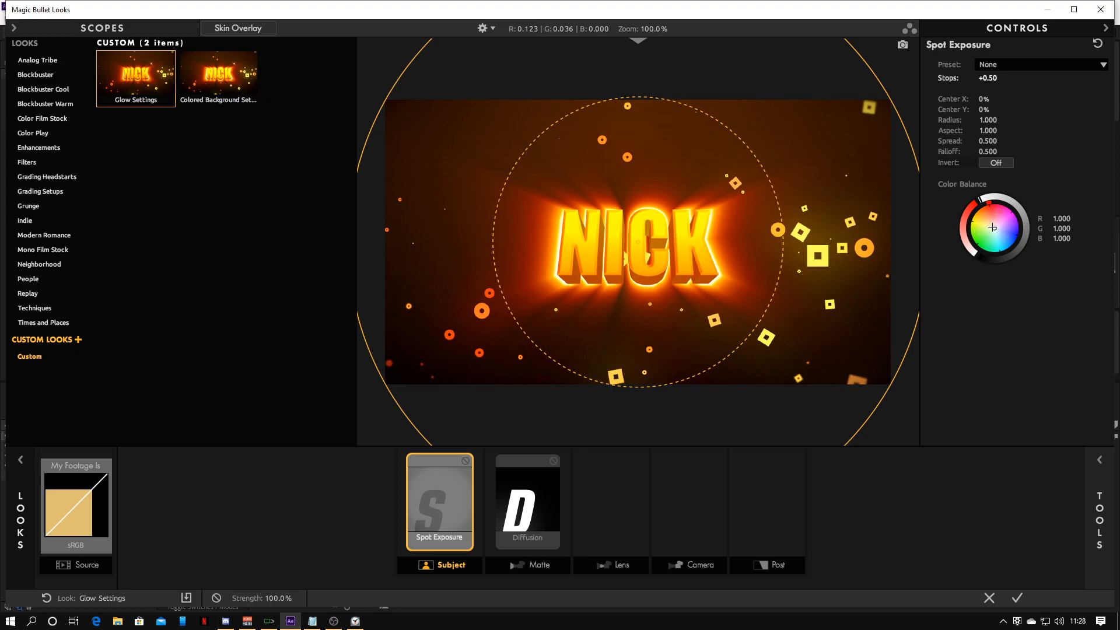
drag(994, 227, 991, 222)
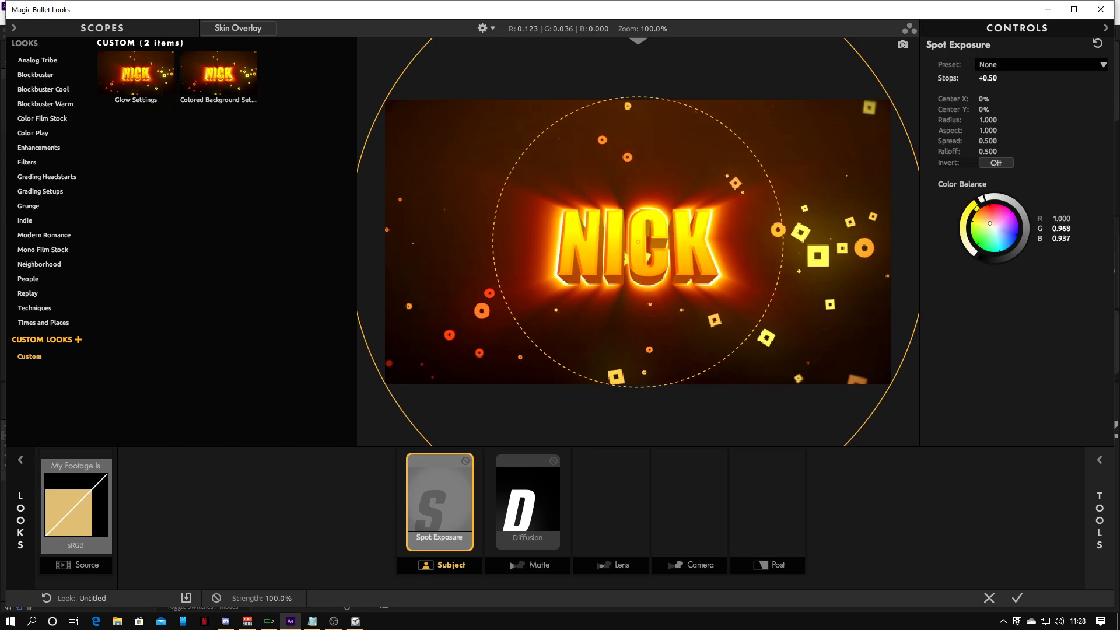
click(1018, 599)
Review the looks layer's look and its Color Filter settings, leaving them unchanged
click(103, 449)
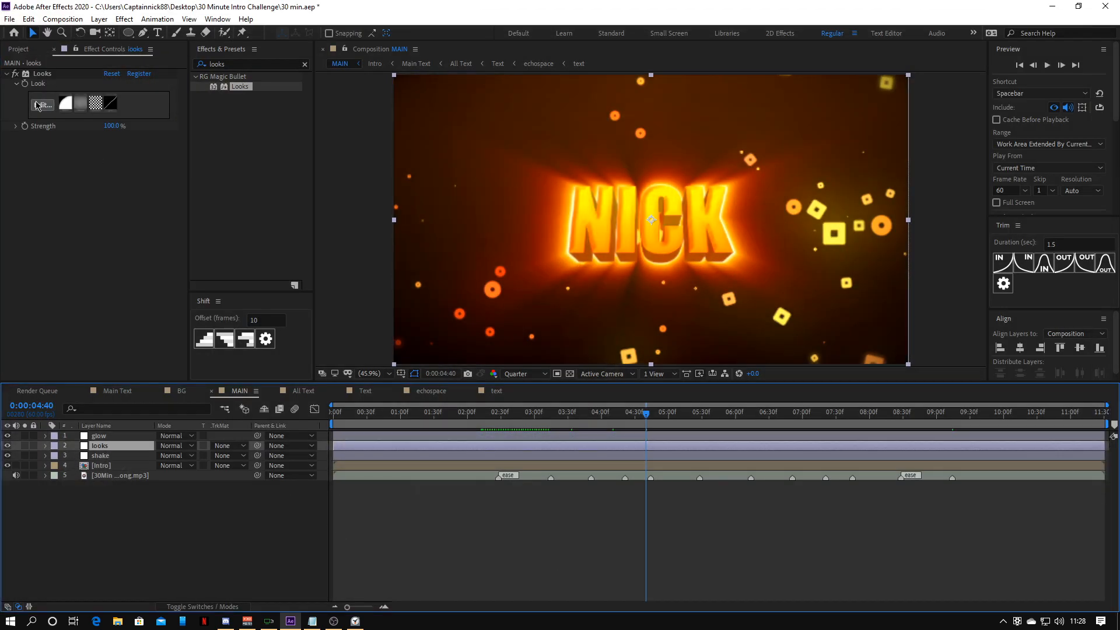
click(42, 106)
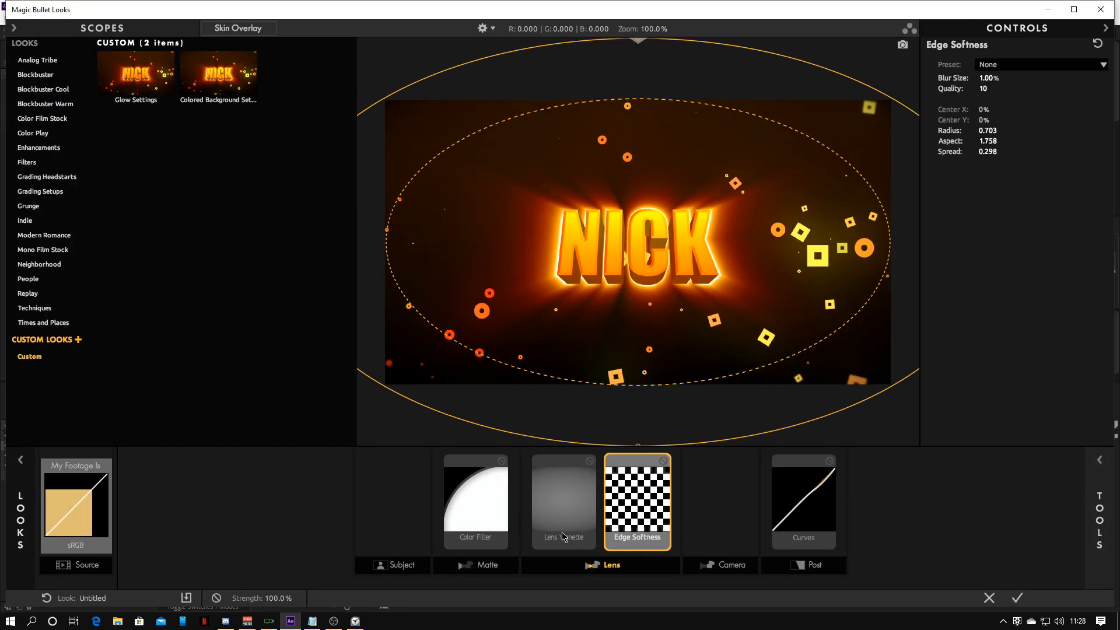
click(564, 535)
click(474, 525)
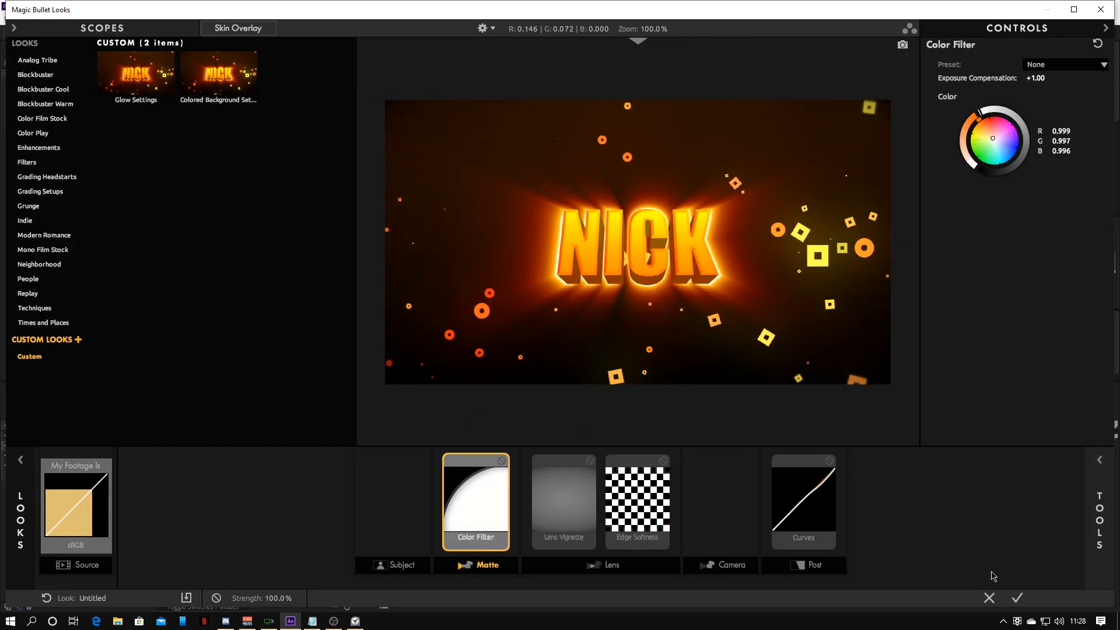
click(1018, 598)
Set the glow layer's Looks Strength to 0%
click(114, 436)
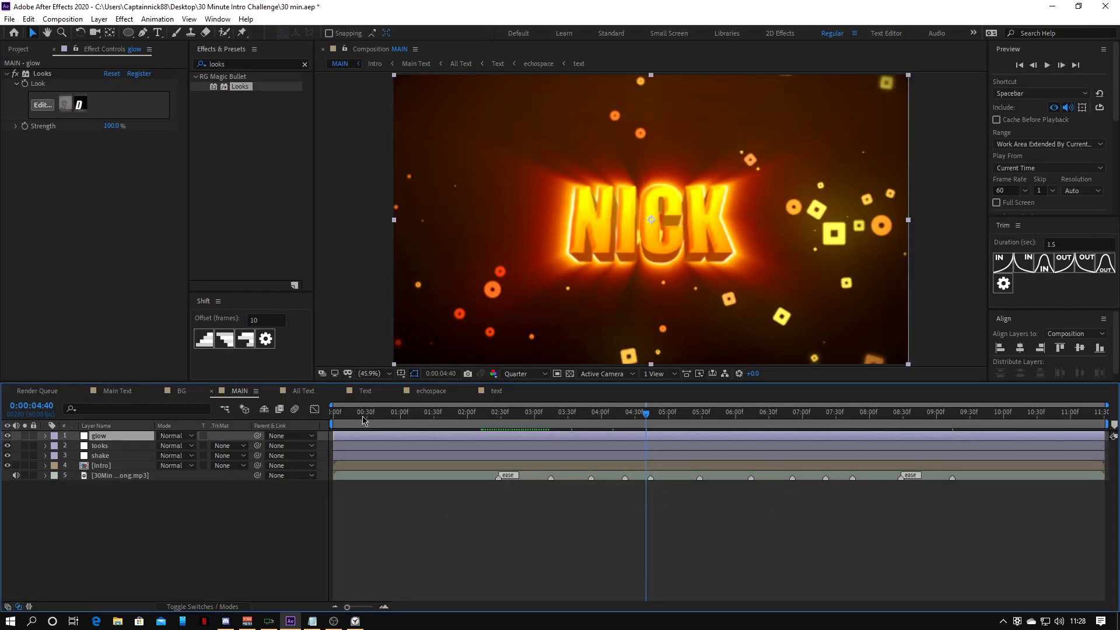
click(112, 126)
text(0)
key(Return)
Keyframe glow Strength between 0% and 100% at each audio beat marker and preview the pulse
click(500, 411)
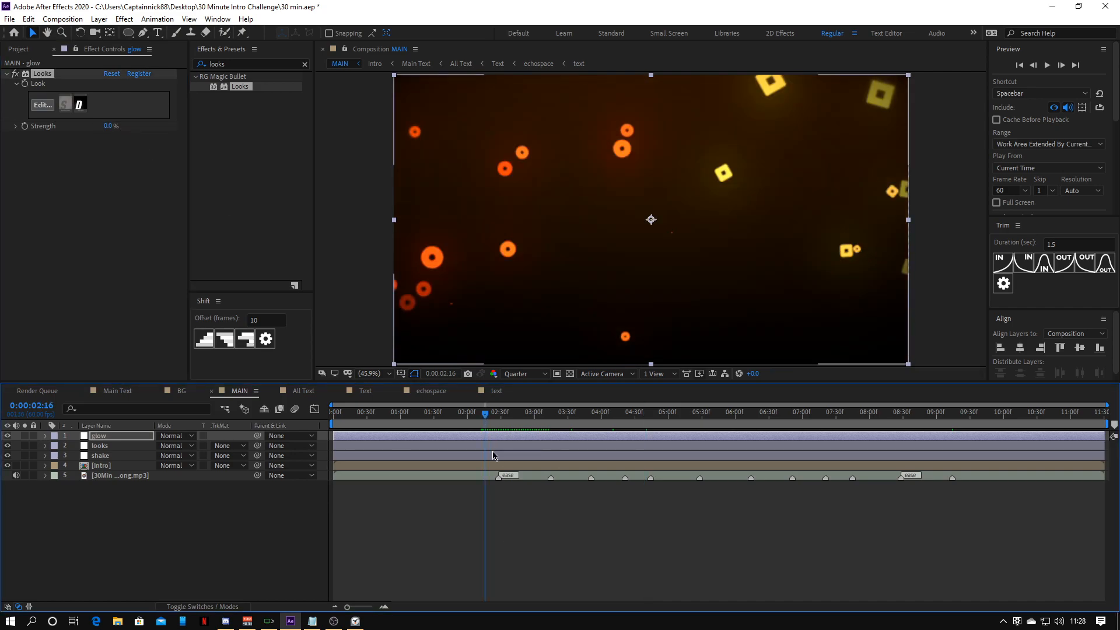
key(space)
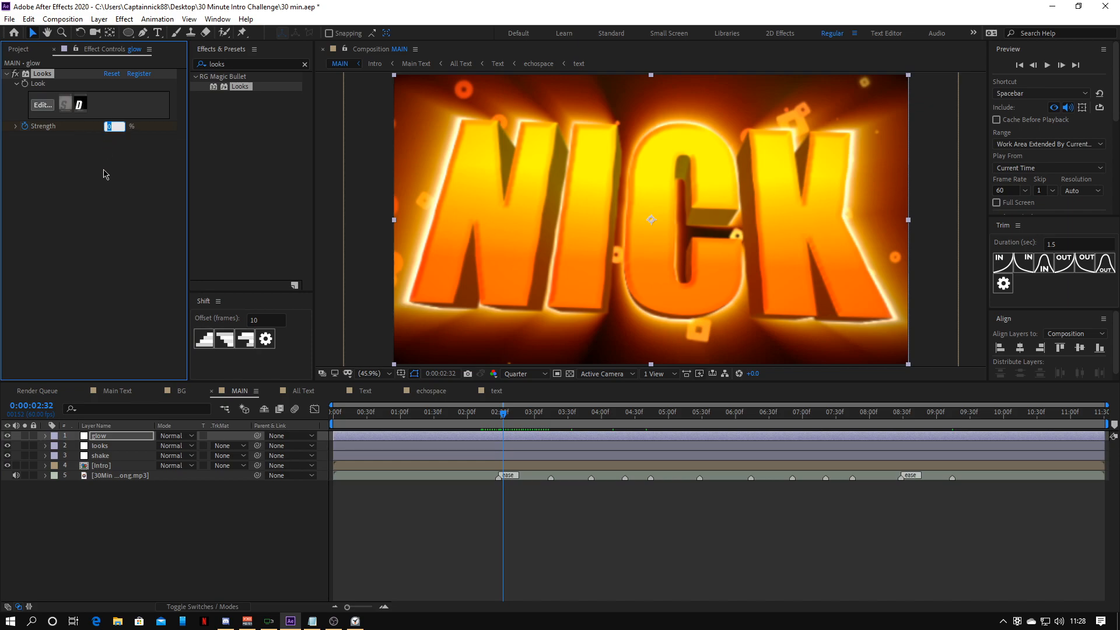
key(u)
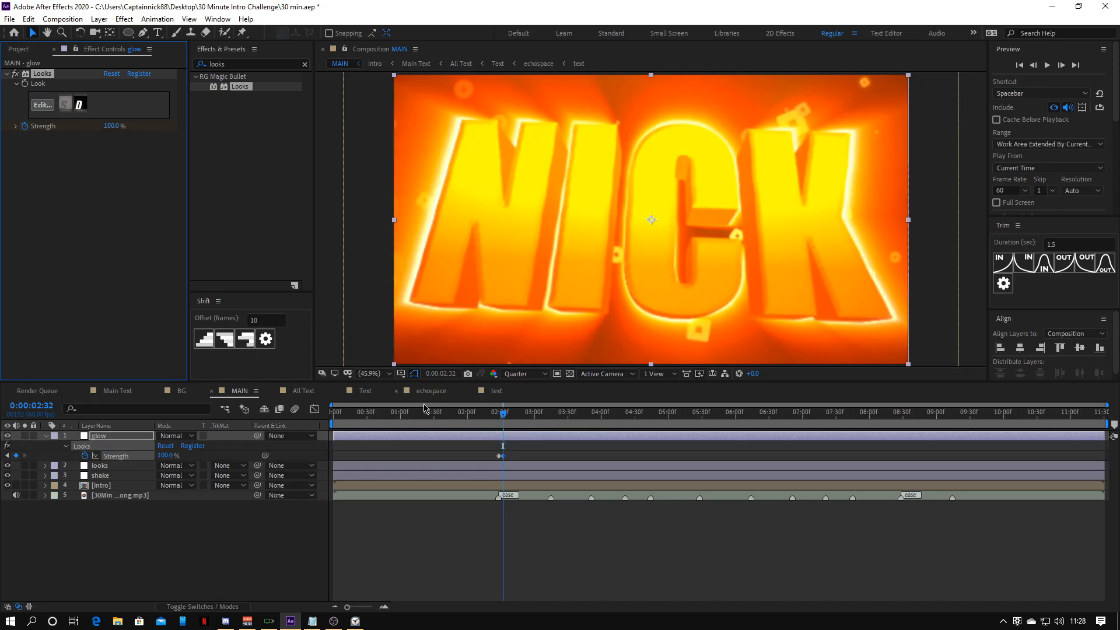
key(k)
key(k)
key(k)
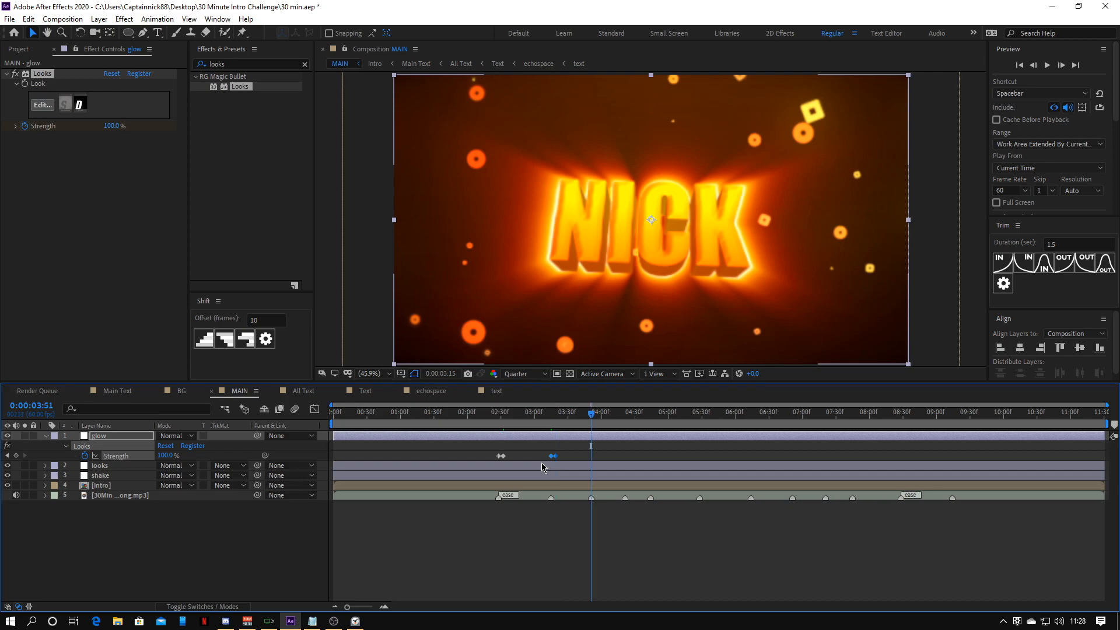
key(k)
key(k)
key(k)
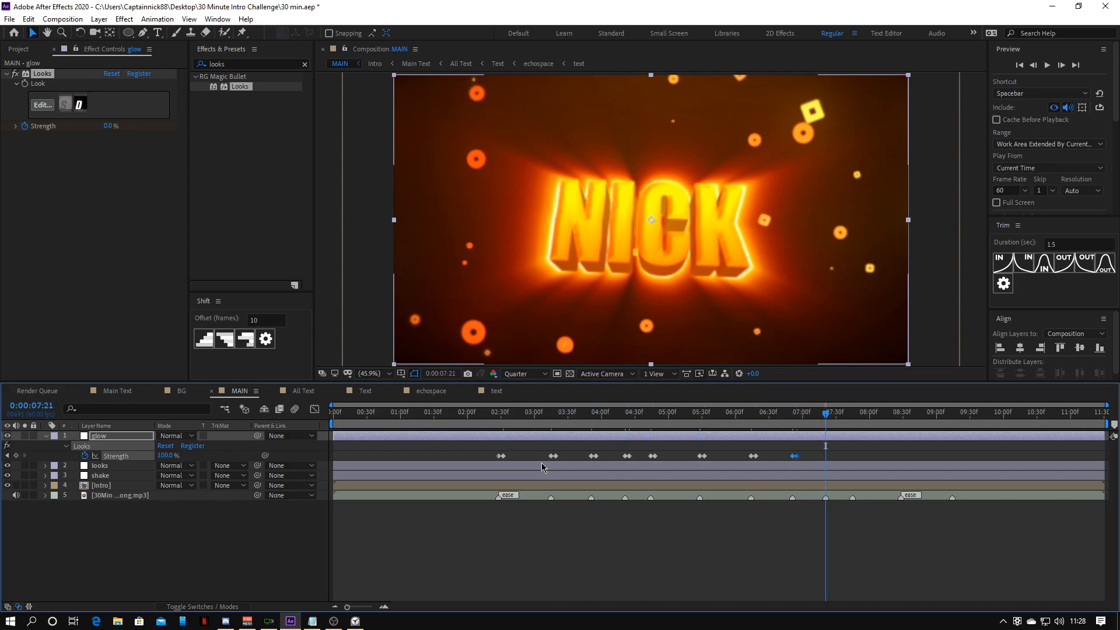
key(k)
key(k)
key(k)
key(k)
key(u)
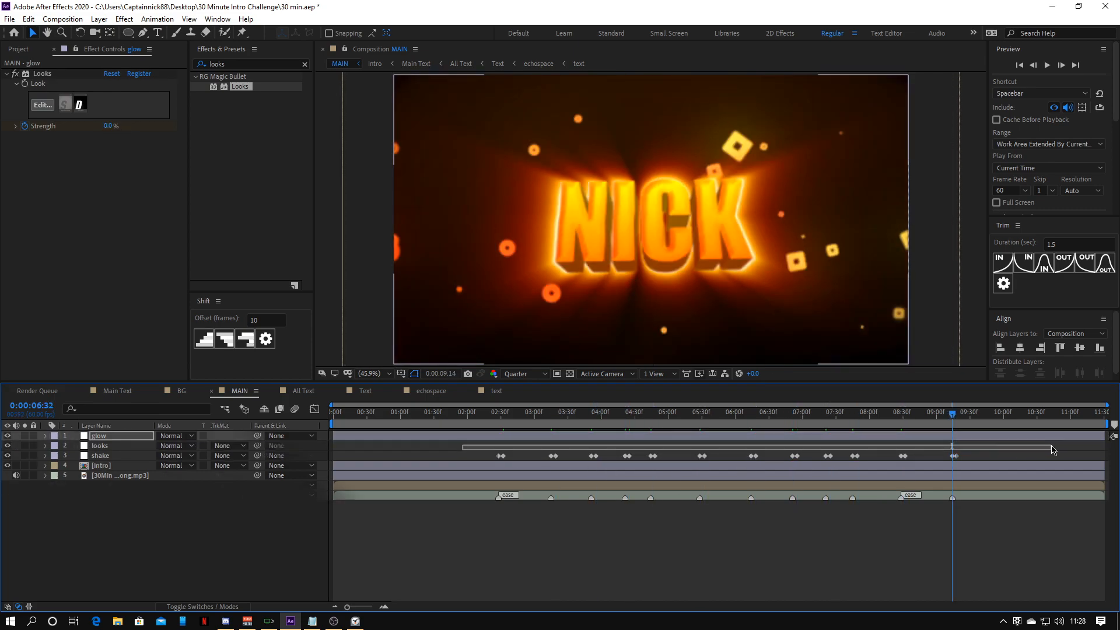
key(space)
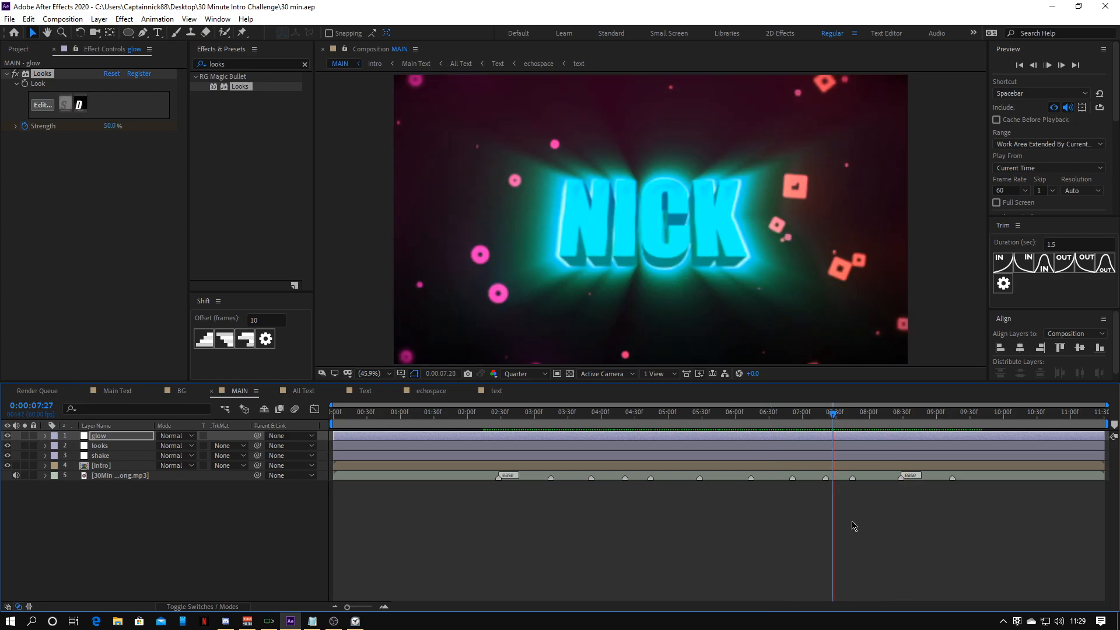
Check the Intro precomp, then preview MAIN from about 3 seconds
double_click(101, 466)
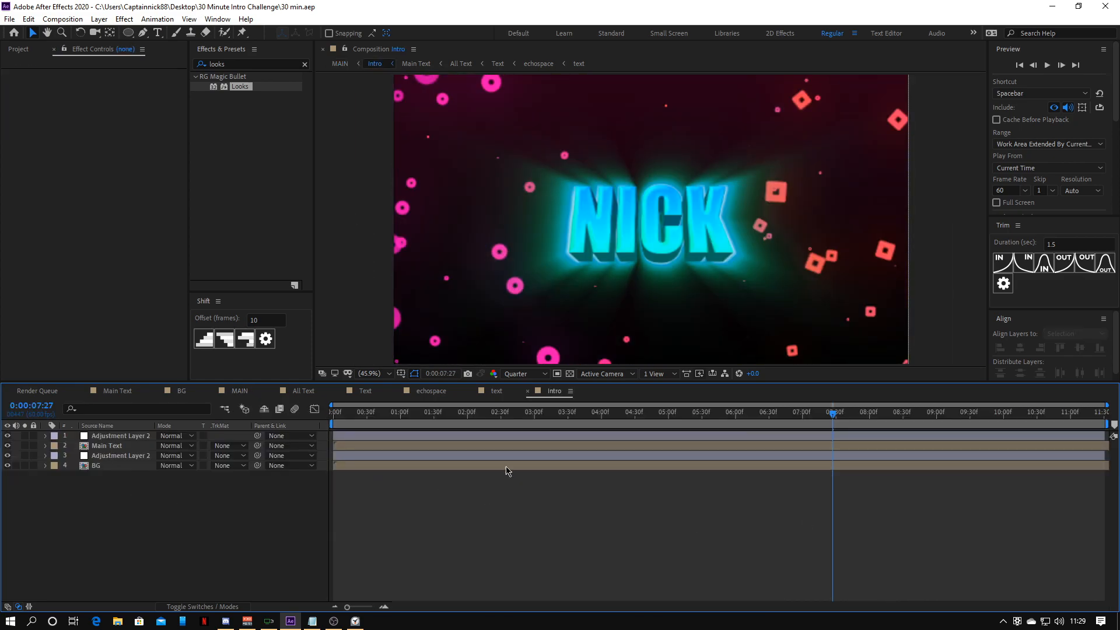
click(241, 391)
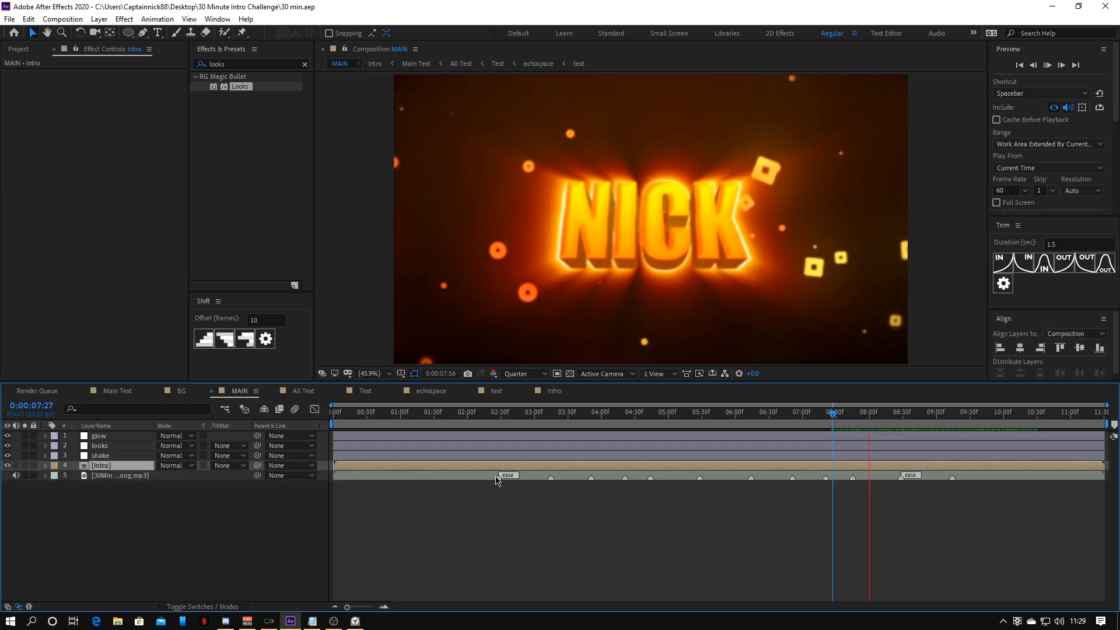
drag(831, 411, 564, 411)
click(558, 431)
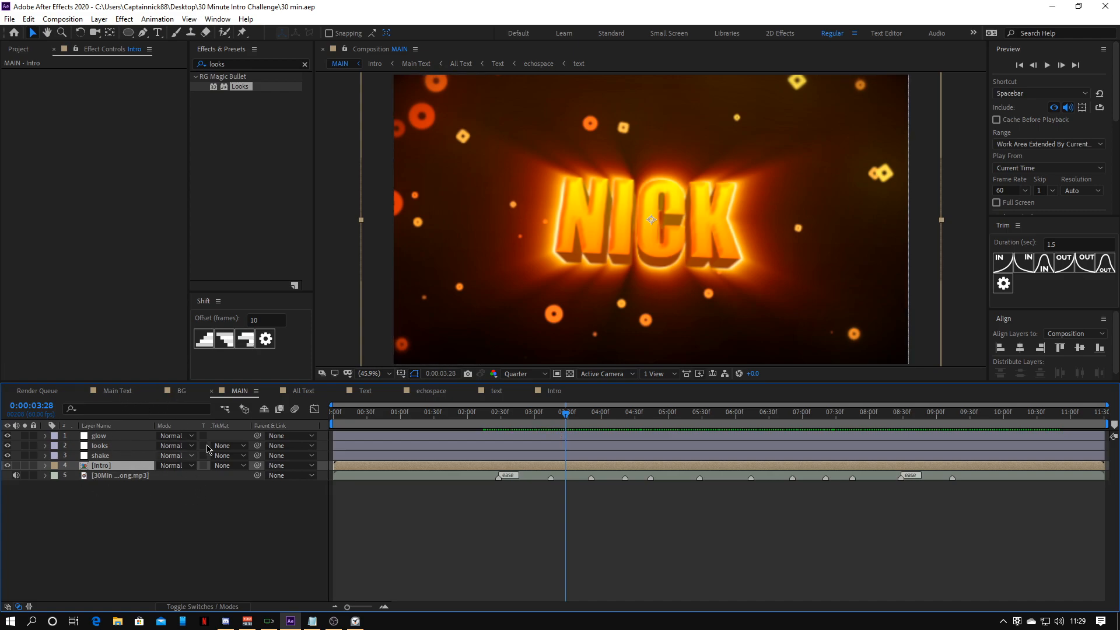
click(368, 543)
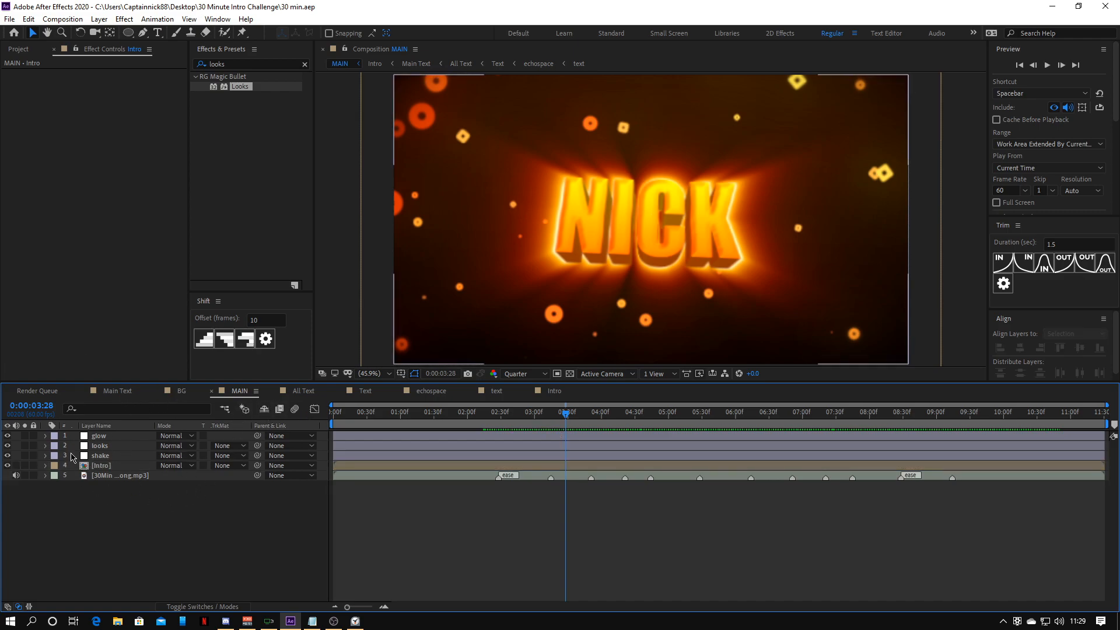
key(space)
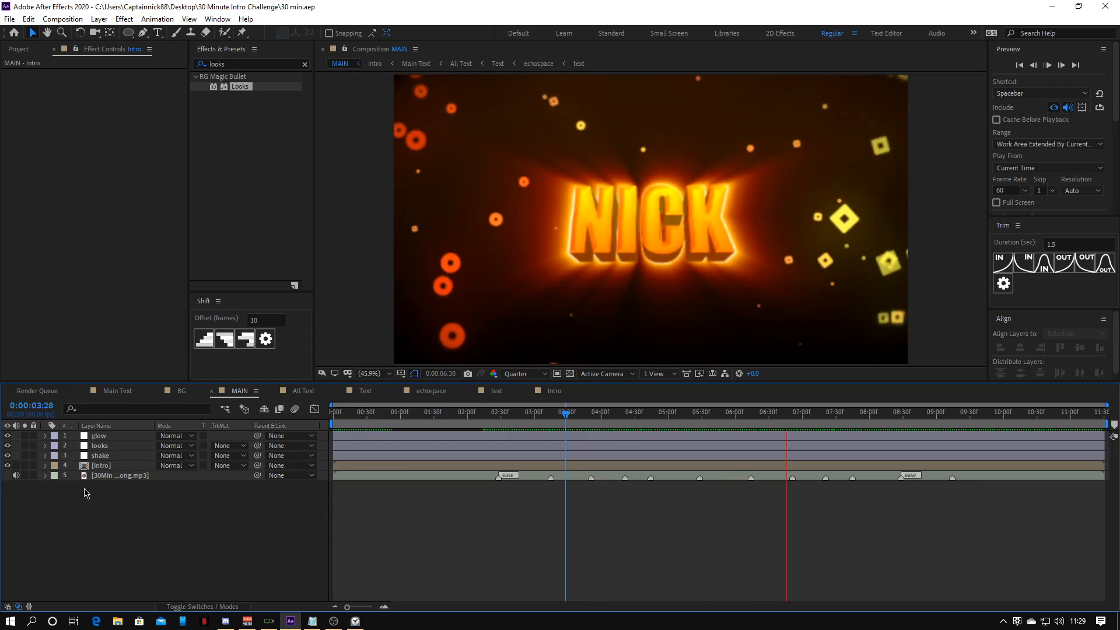
key(space)
Select the glow, looks, shake and Intro layers, then enter the Intro precomp
drag(79, 491, 149, 437)
right_click(122, 464)
click(128, 507)
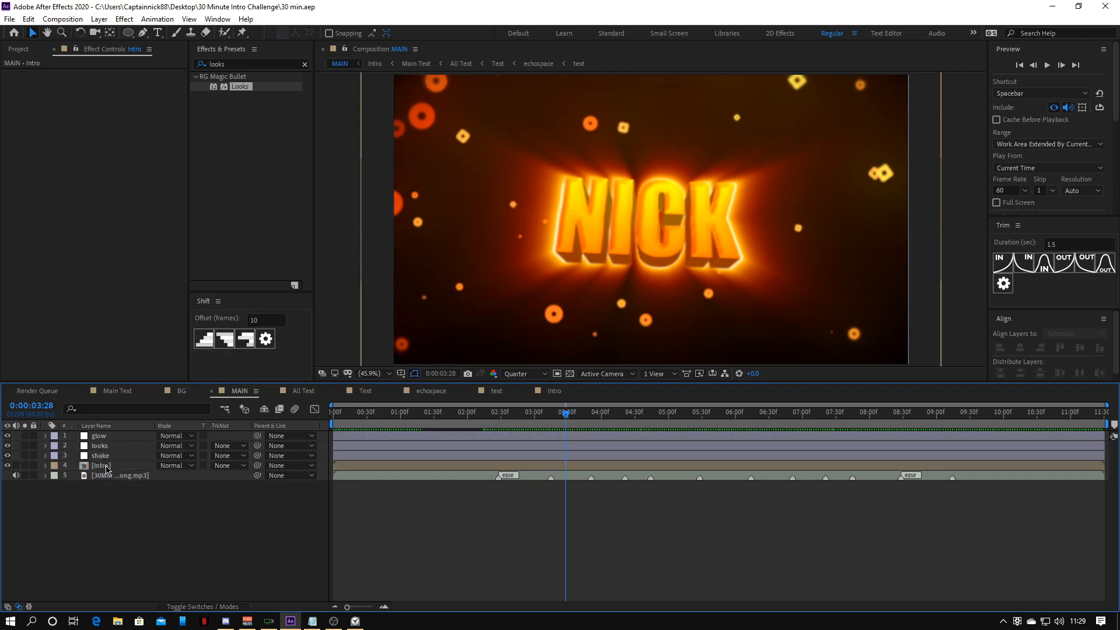
double_click(101, 466)
Keyframe Main Text Scale from 100% to 1000% at 8:28 and preview the zoom punch
click(74, 456)
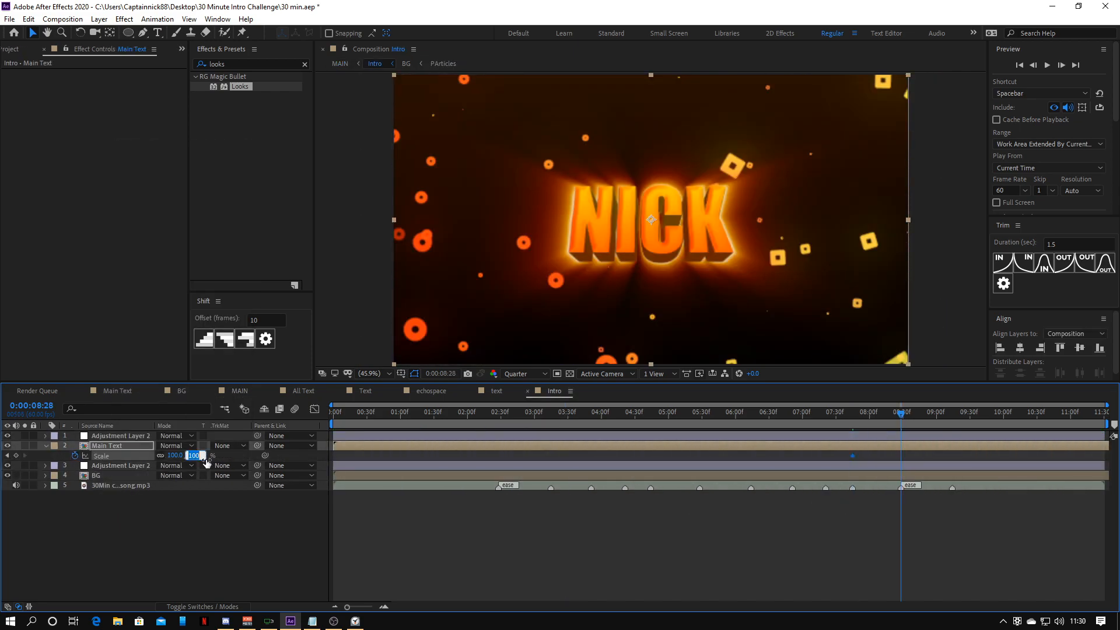
text(10000)
key(Return)
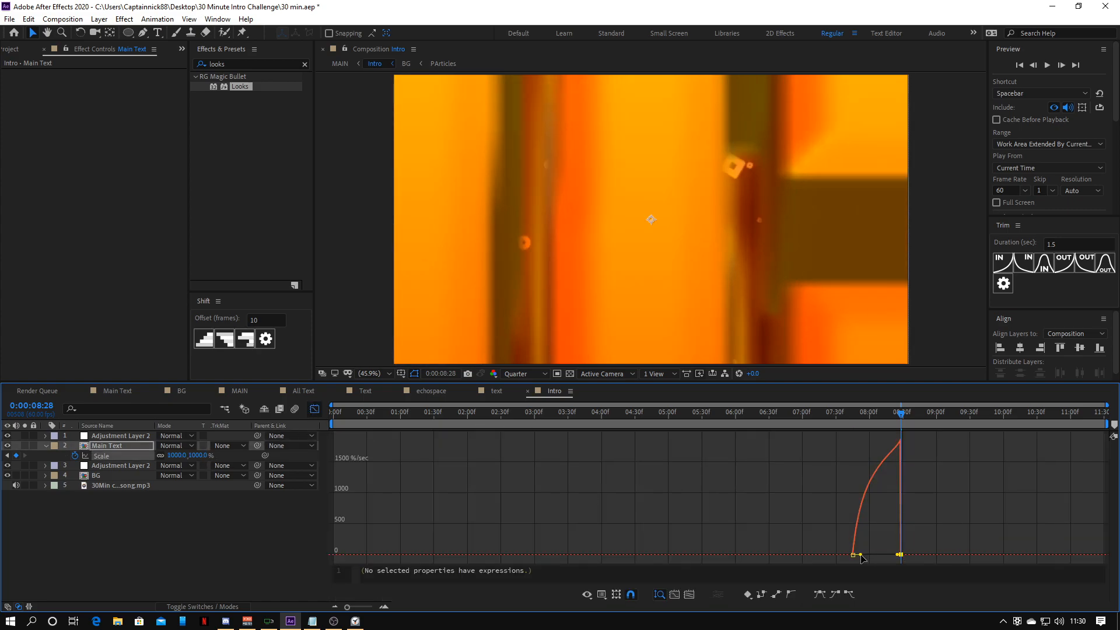
click(845, 413)
key(space)
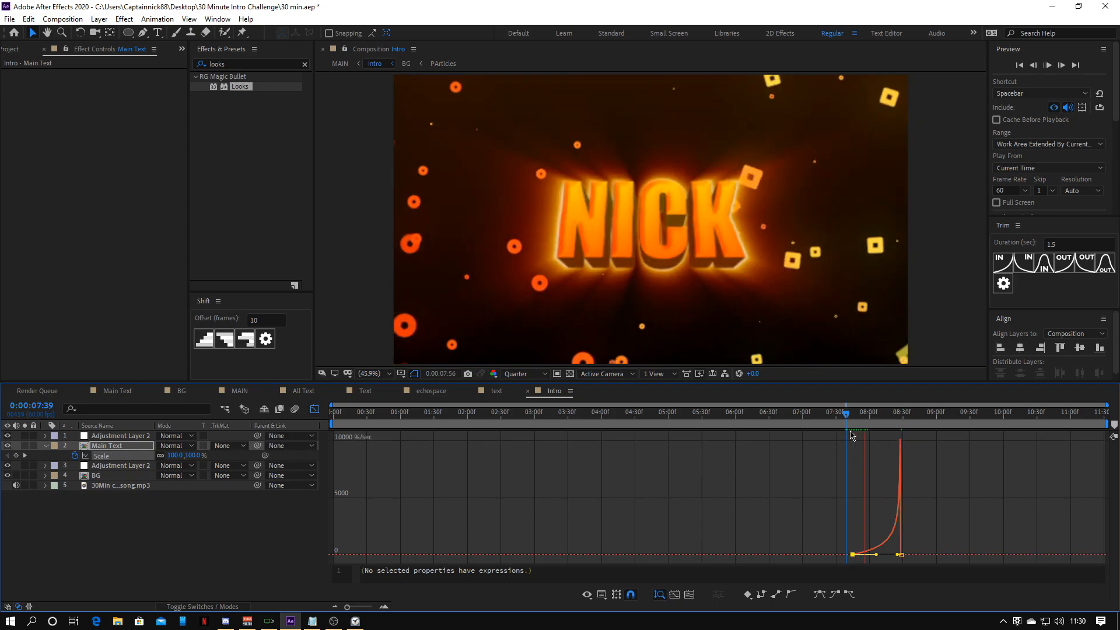
key(space)
View the Scale value curve fitted in the Graph Editor, then return to layer bars
click(602, 595)
click(648, 476)
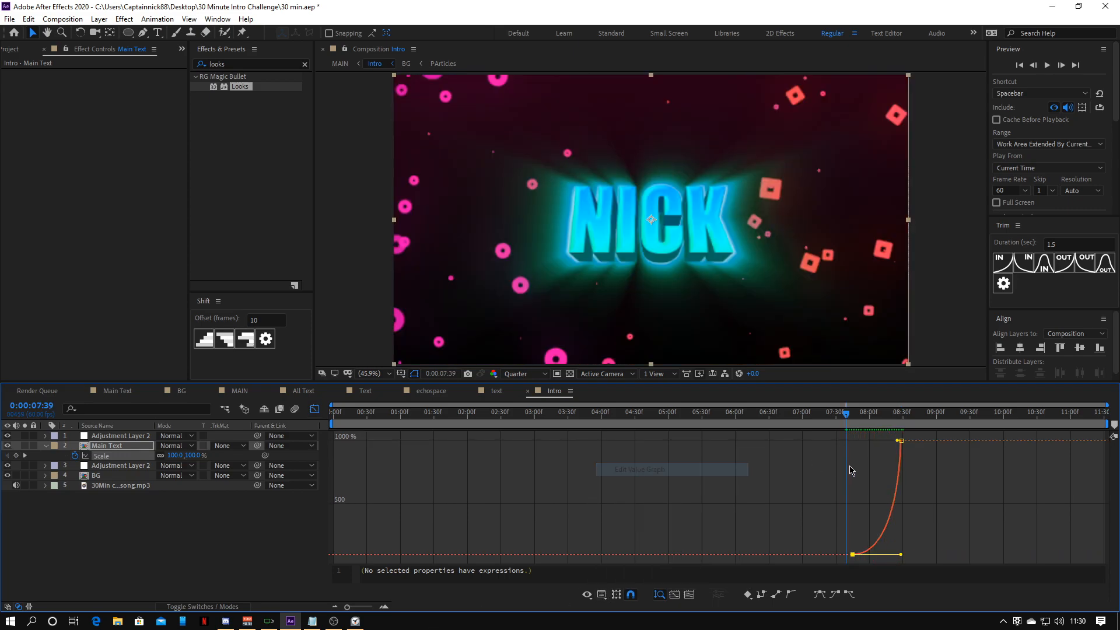
click(631, 595)
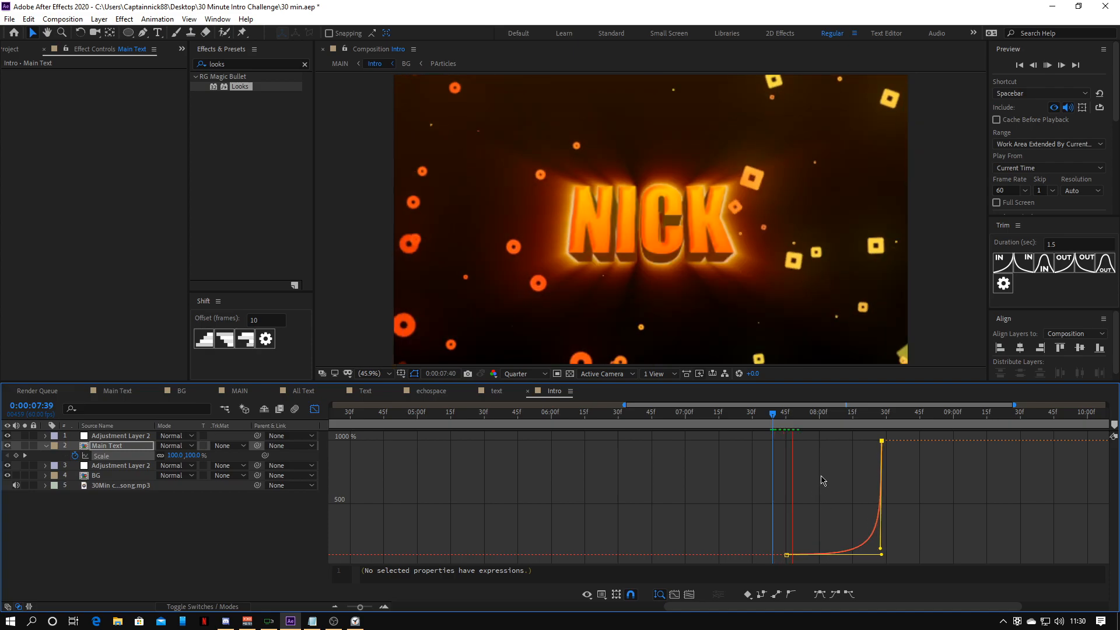
click(314, 410)
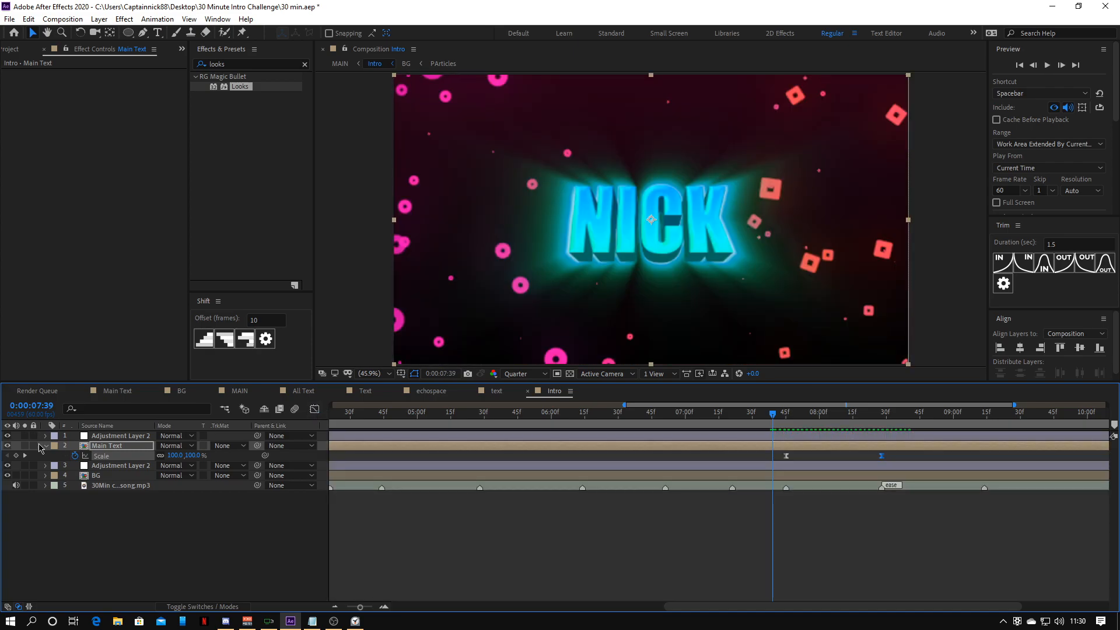
click(44, 450)
click(121, 475)
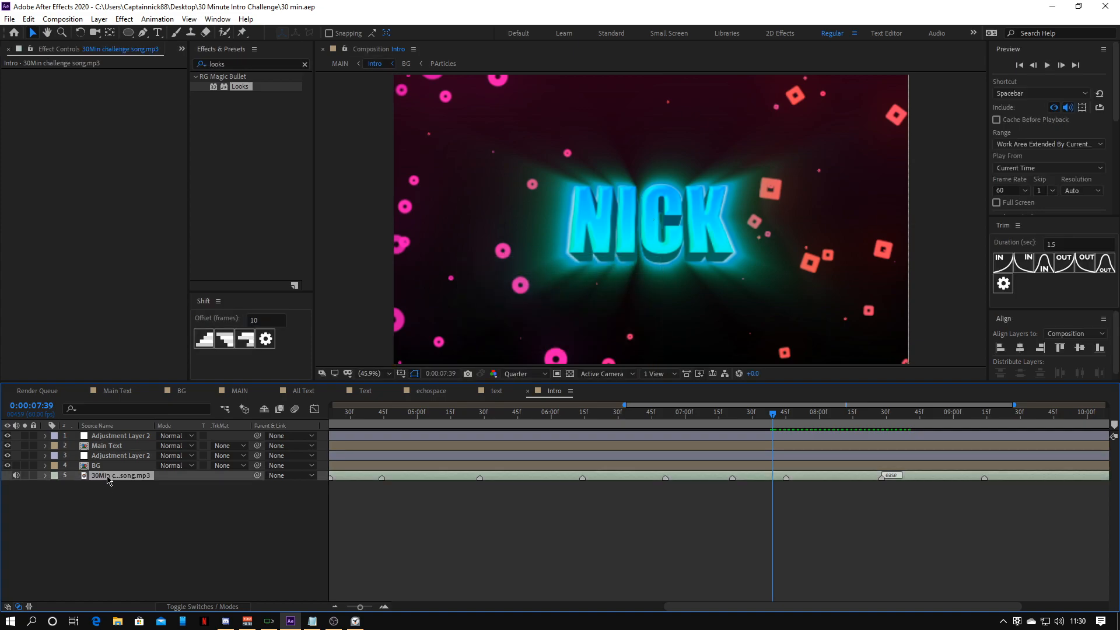
Return to the MAIN composition and preview it
click(55, 531)
click(239, 391)
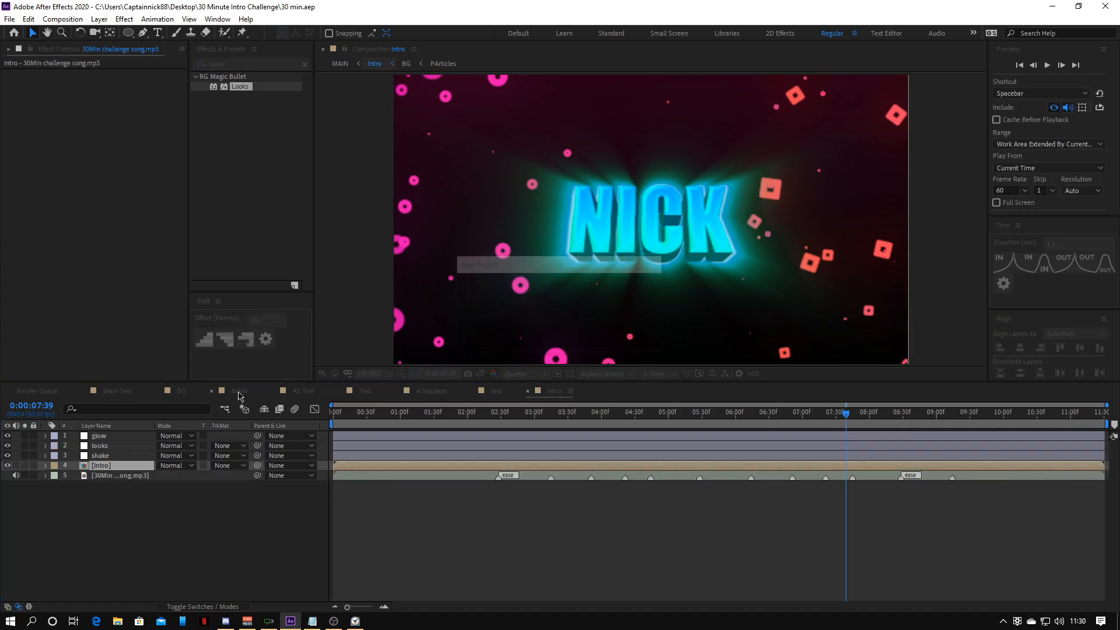
key(space)
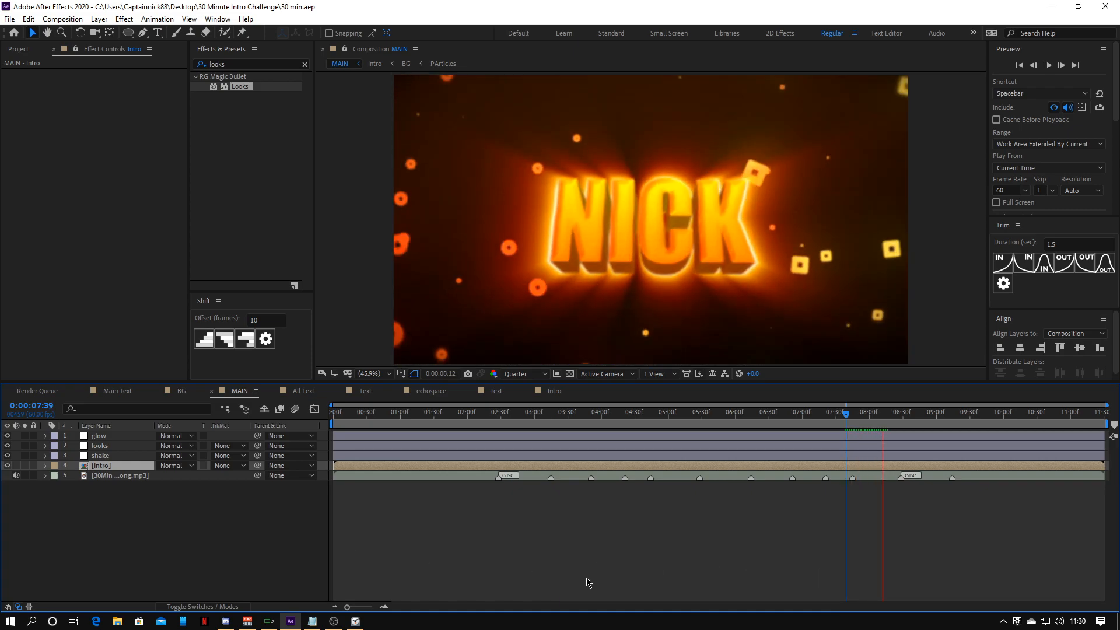
key(space)
Precompose the four visual layers into a precomp named Everything
shift+click(71, 438)
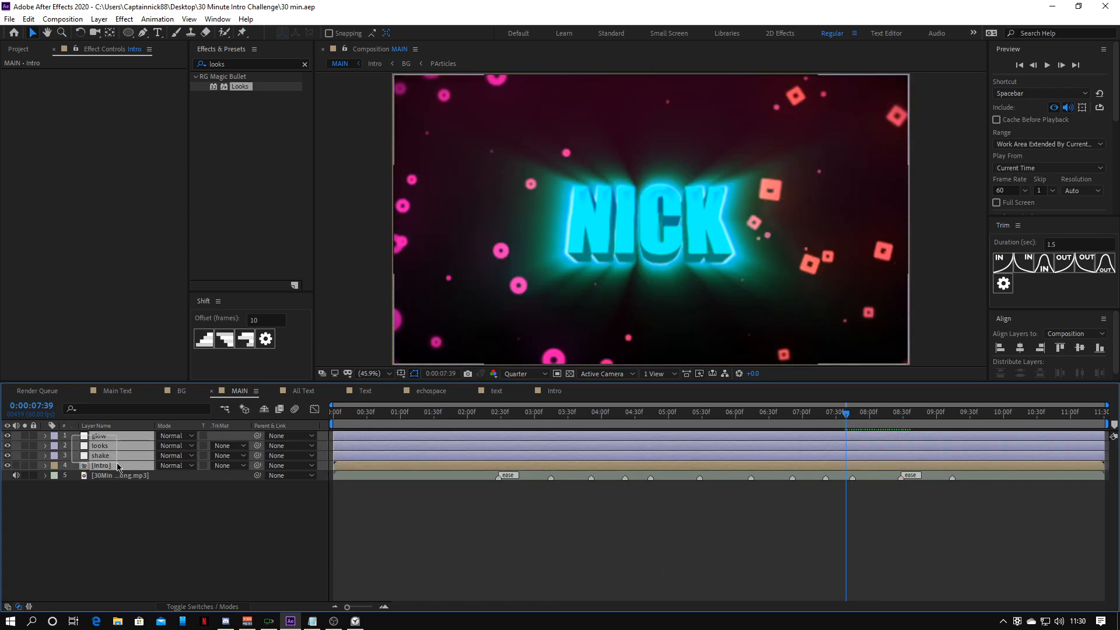
right_click(117, 456)
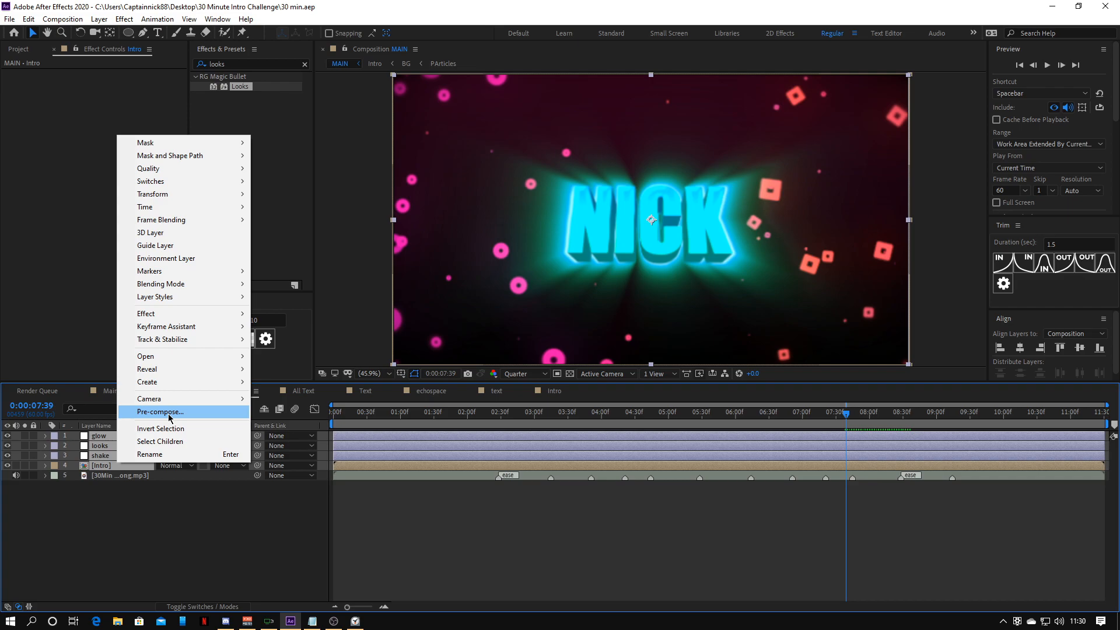
click(170, 413)
text(Everyth)
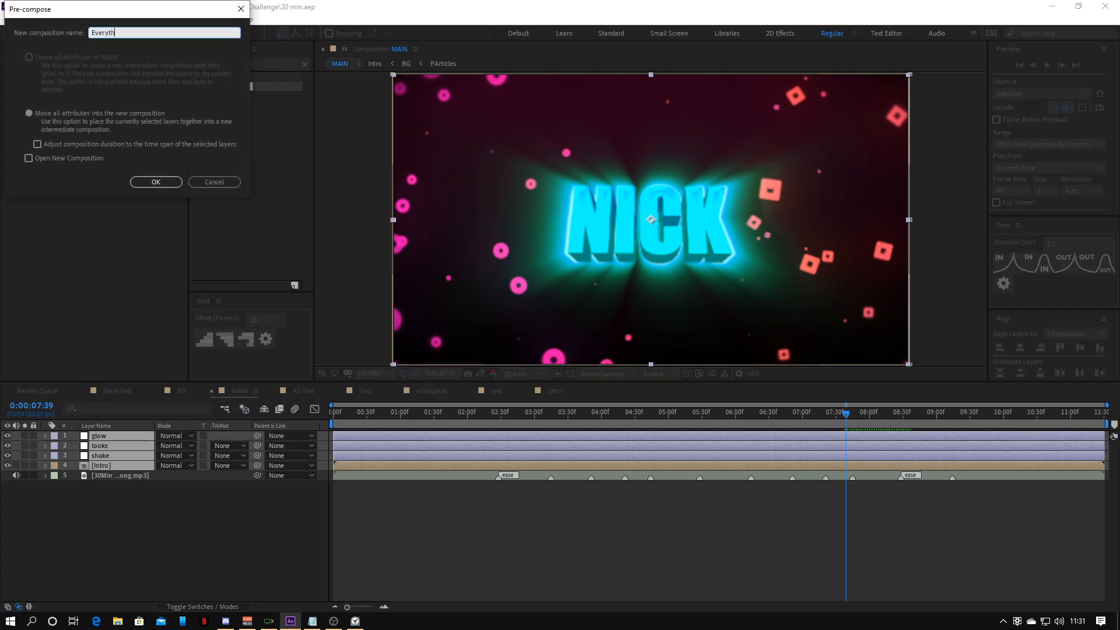
text(ing)
key(Return)
click(28, 490)
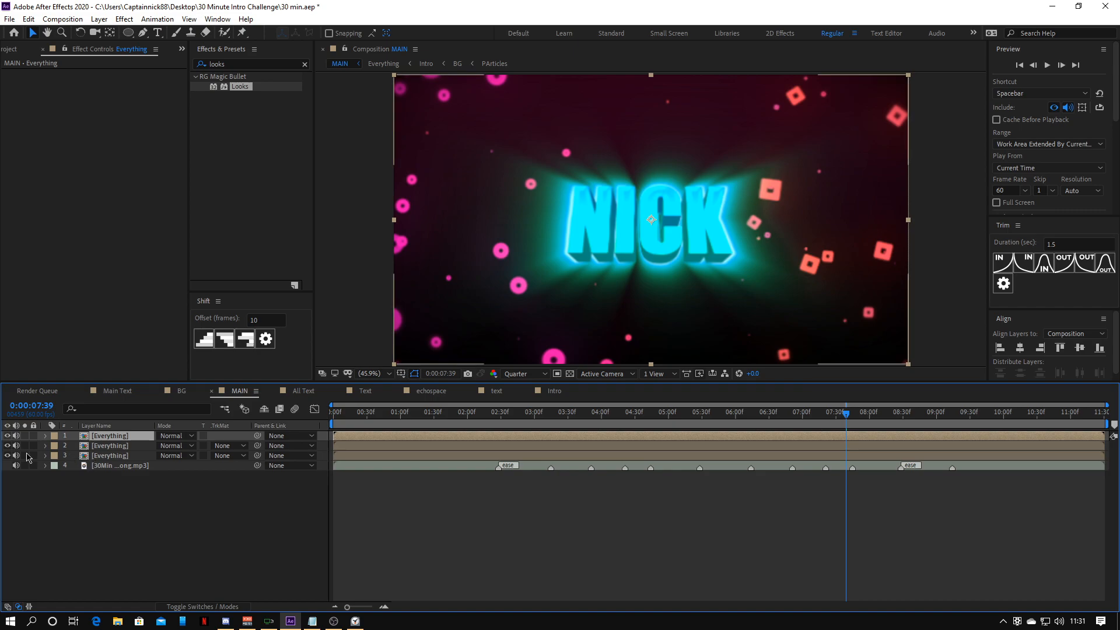
Delete the two duplicate Everything layers, keeping one above the song
click(109, 455)
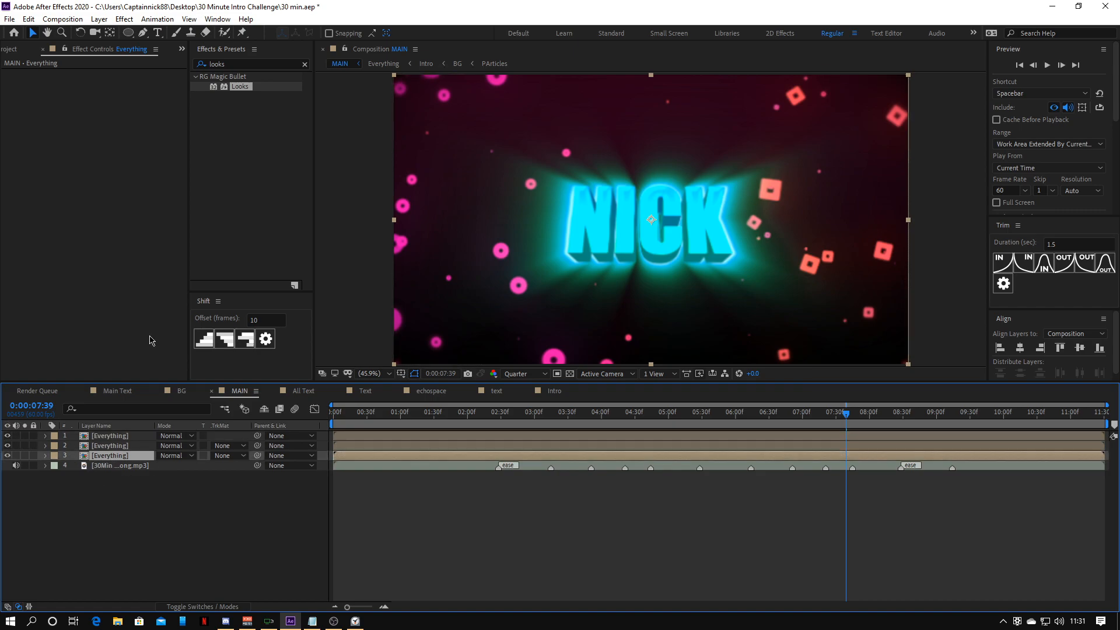
click(233, 64)
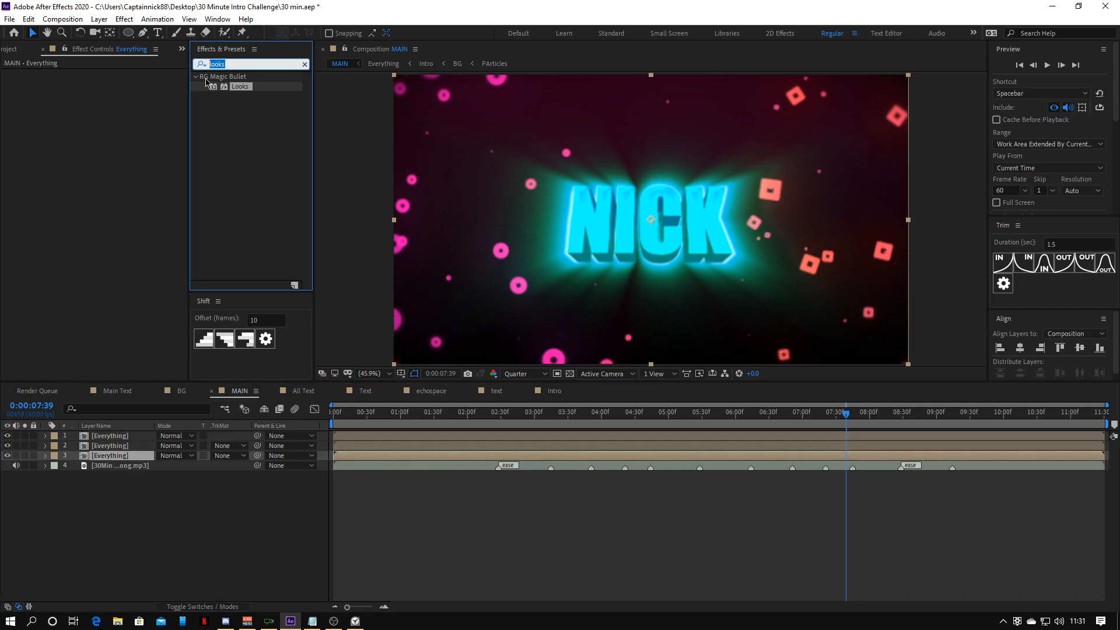
click(110, 435)
key(Delete)
click(109, 446)
key(Delete)
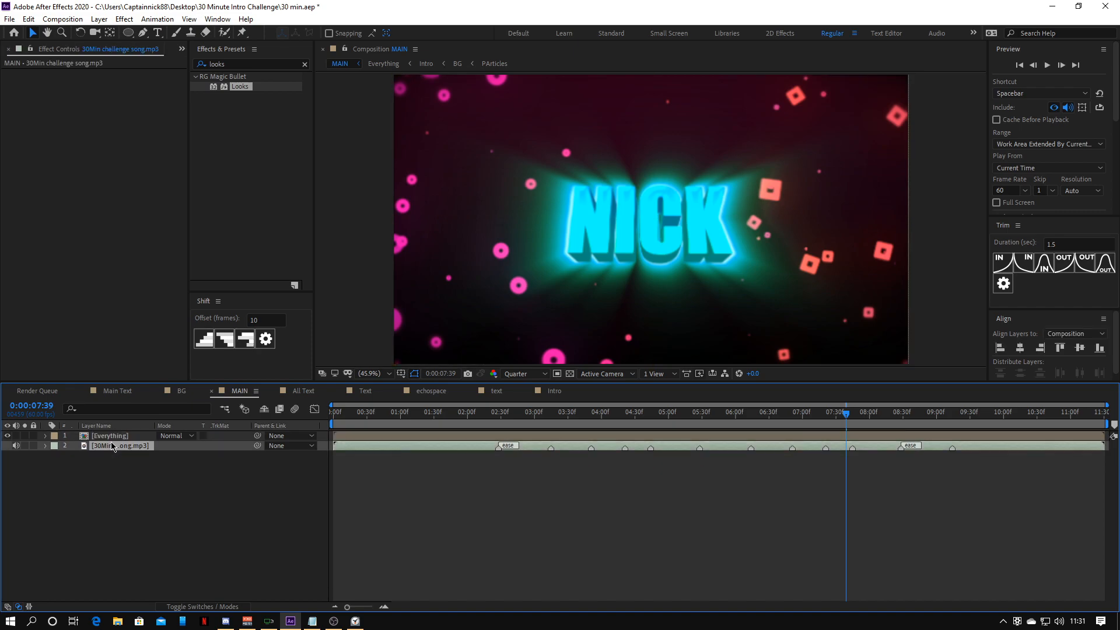
click(109, 435)
click(236, 64)
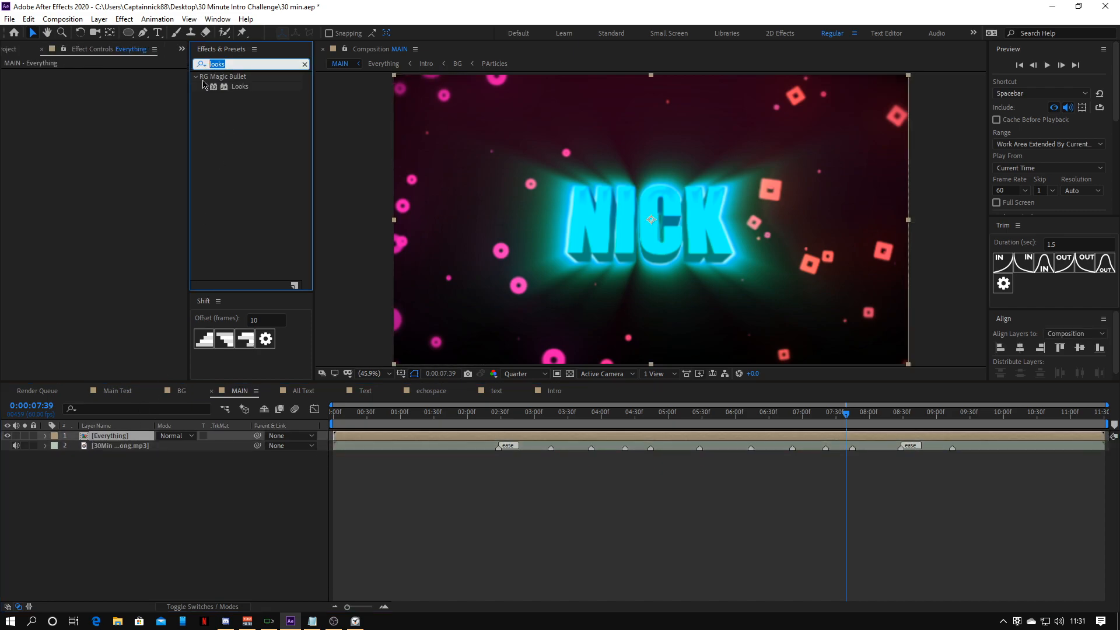
text(sh)
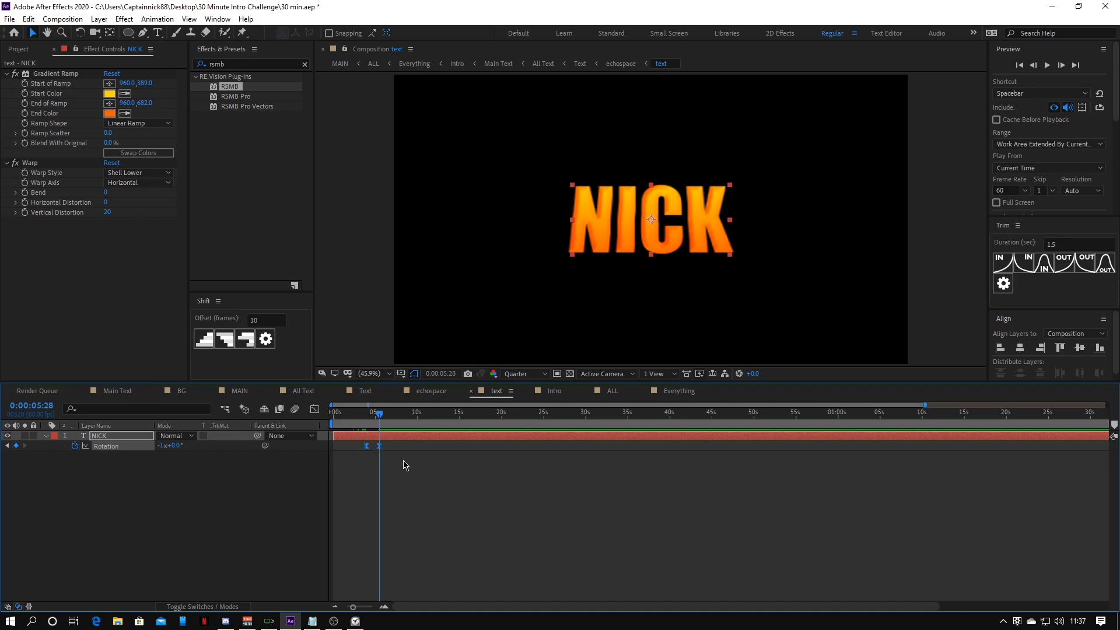
Reshape the Rotation speed curve so the spin starts fast and eases out, then preview
click(313, 410)
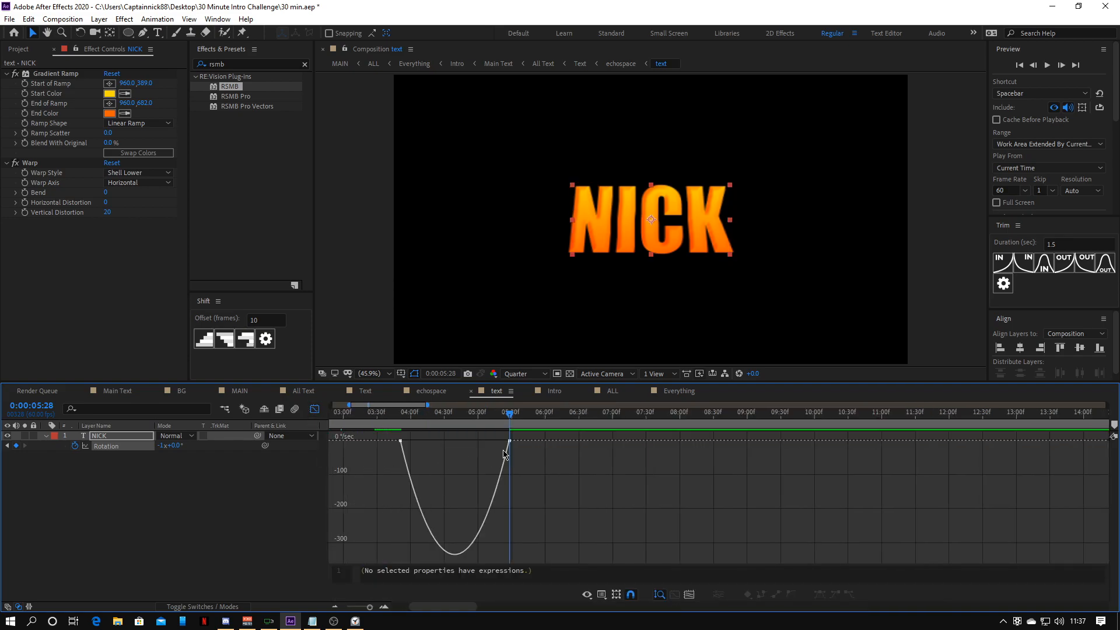
drag(492, 444, 410, 442)
click(408, 414)
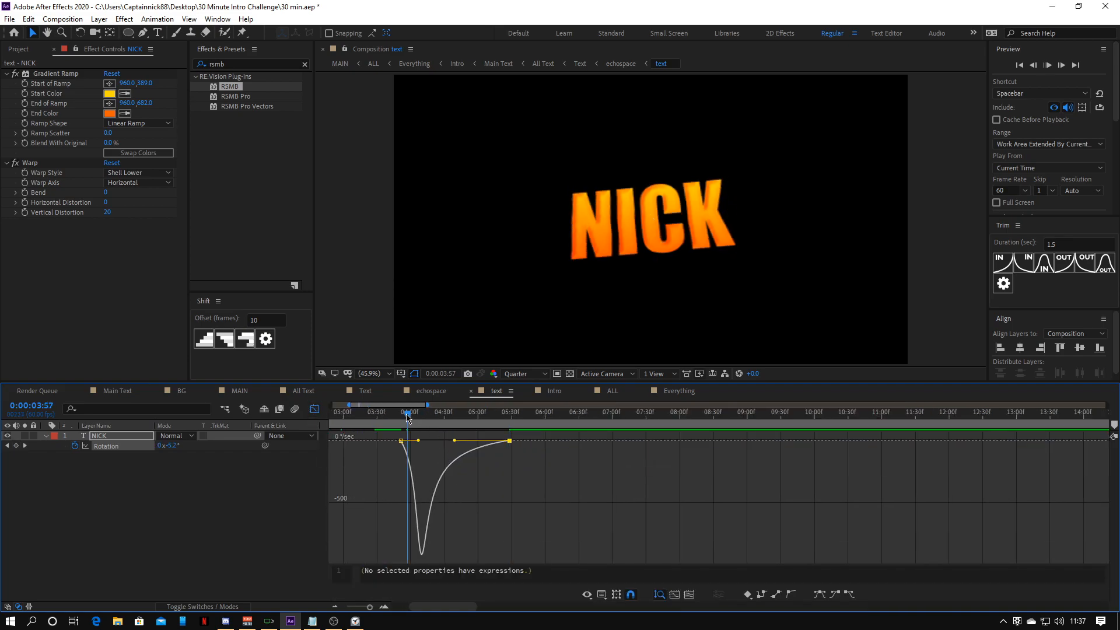
key(space)
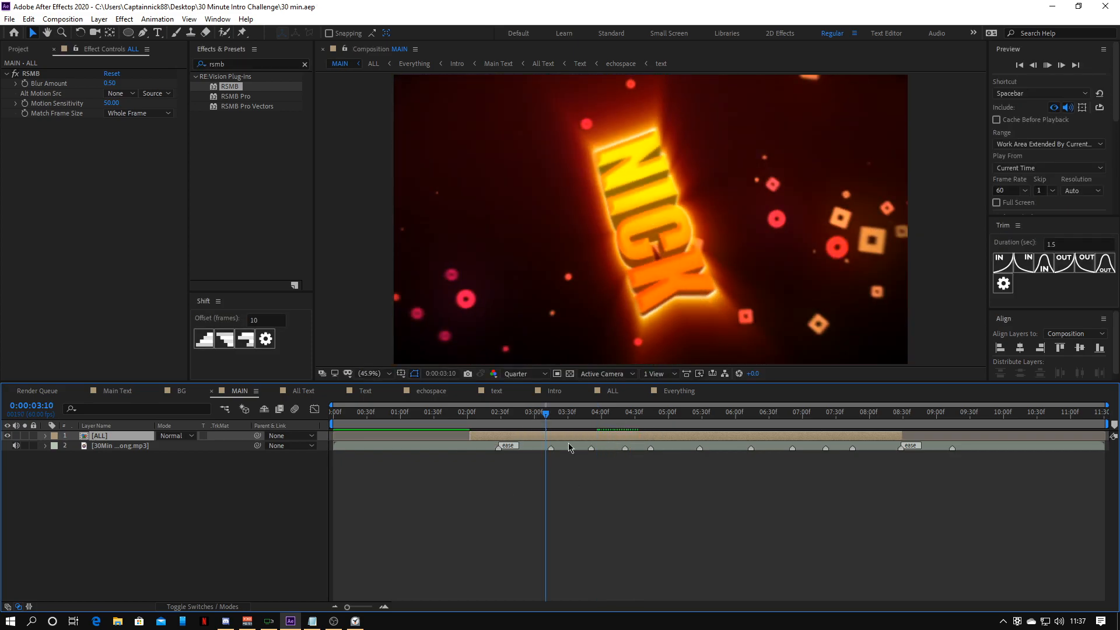
click(544, 413)
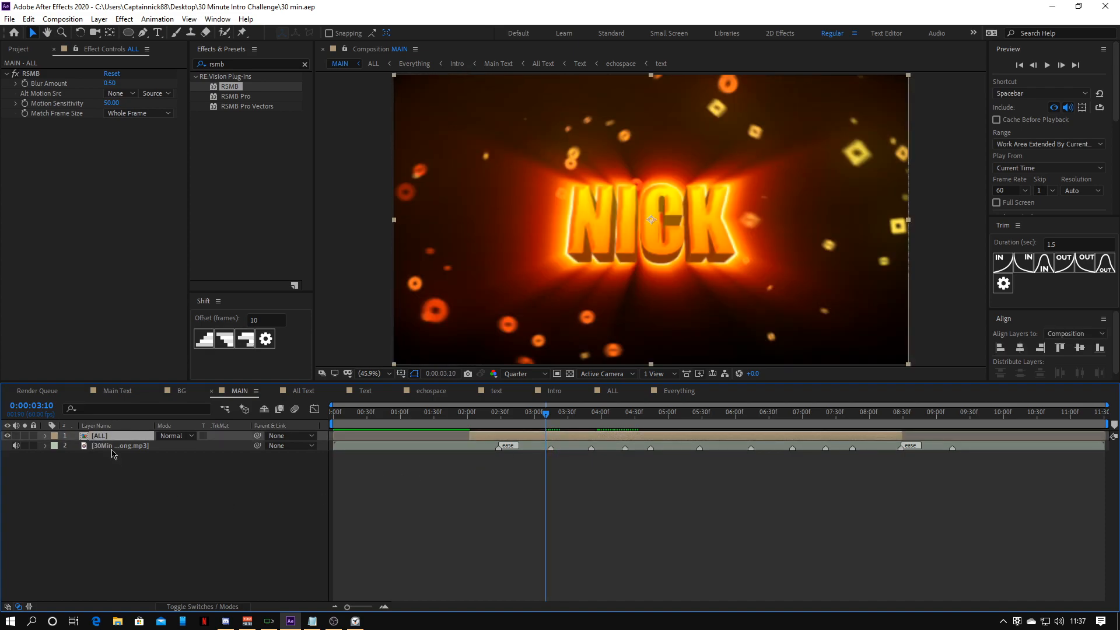
Apply Bass & Treble to the song layer and set its Bass amount
click(123, 447)
click(249, 64)
key(ctrl+a)
text(bass)
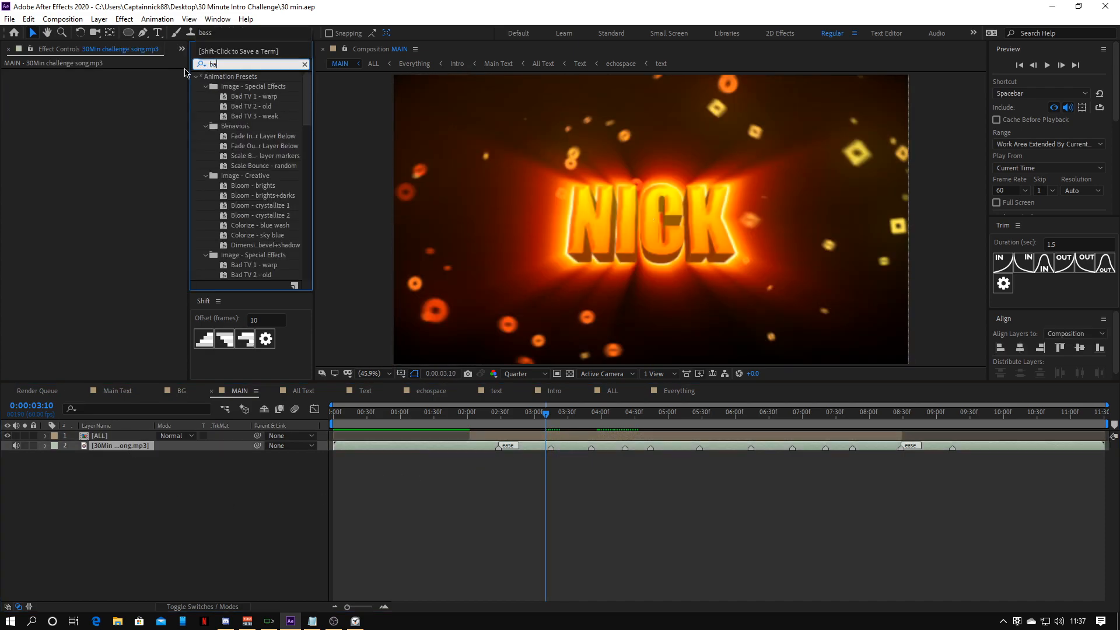
mouse_move(241, 87)
mouse_down()
mouse_move(99, 498)
mouse_move(123, 447)
mouse_up()
click(465, 414)
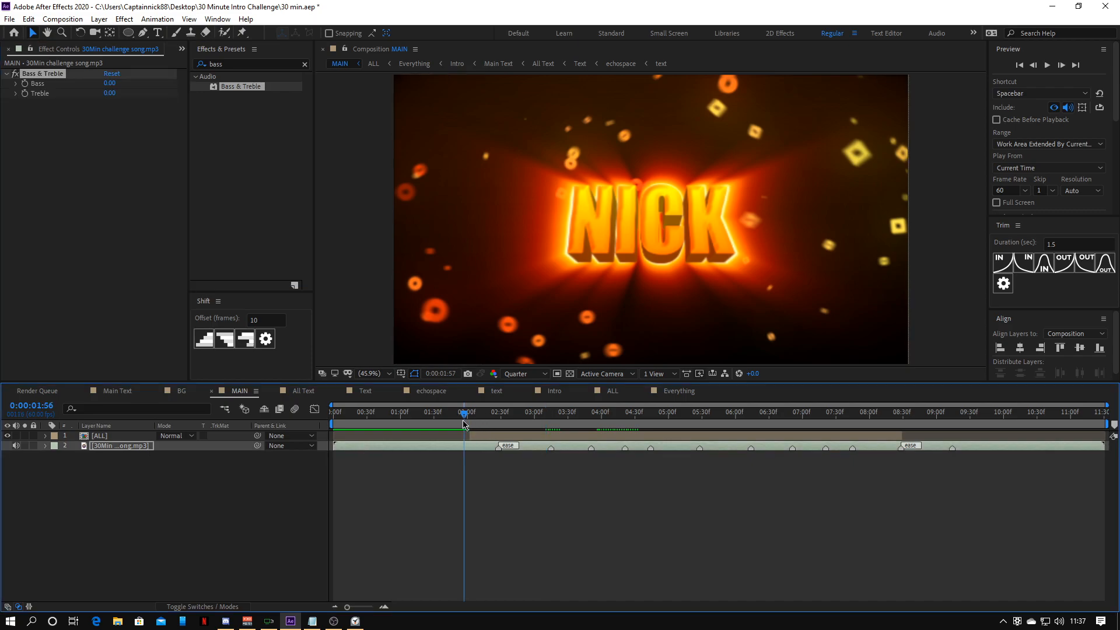
click(111, 84)
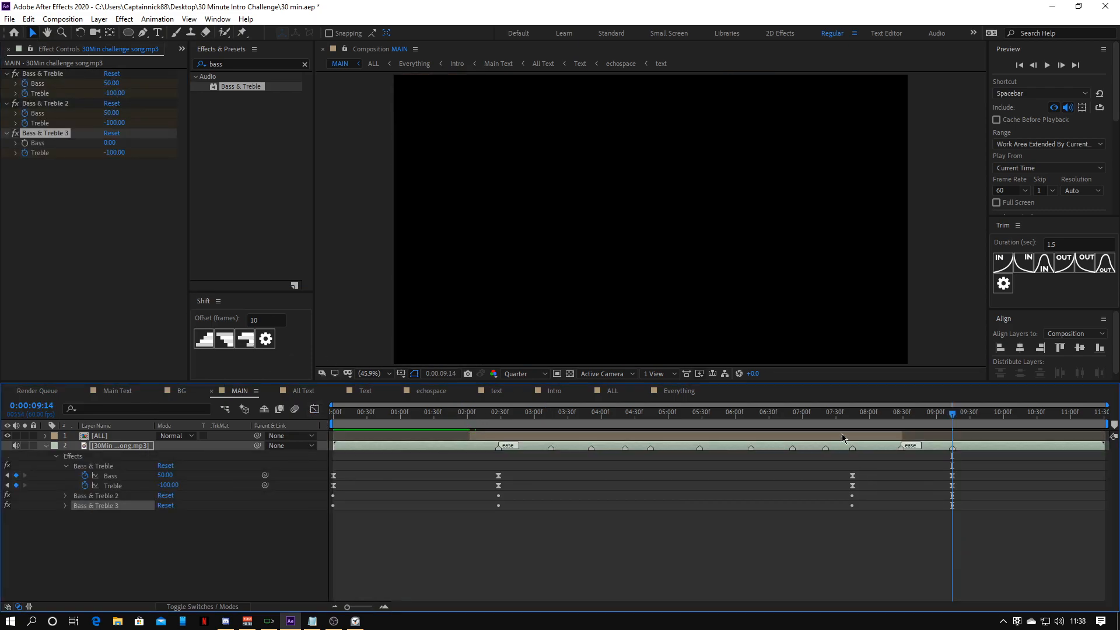
Preview the ending audio and add the second and third Bass & Treble effects
click(838, 413)
key(space)
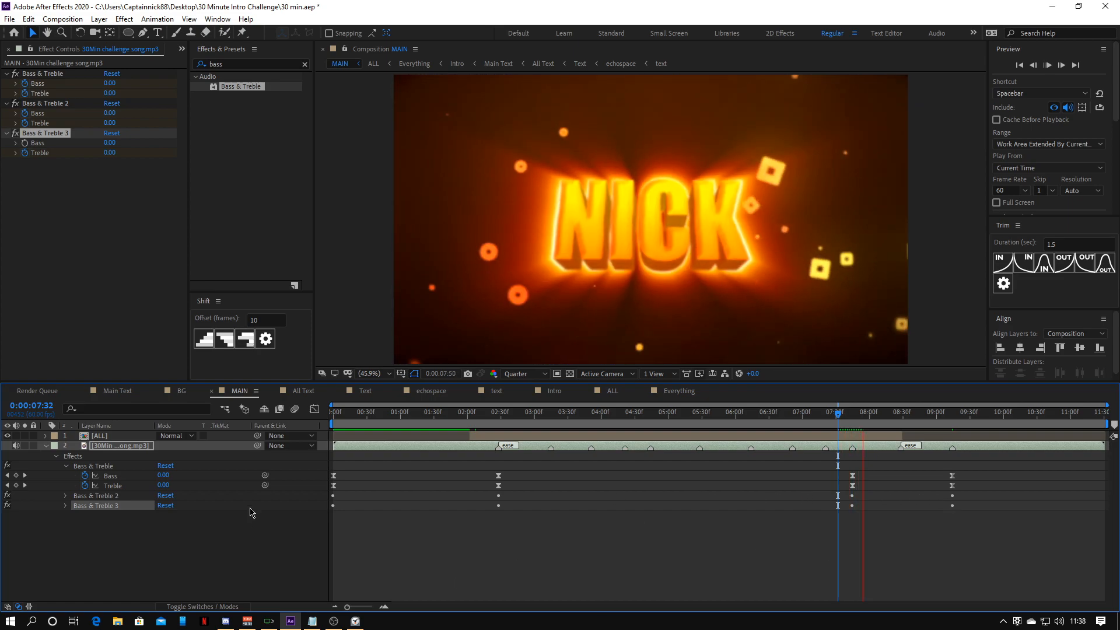
key(space)
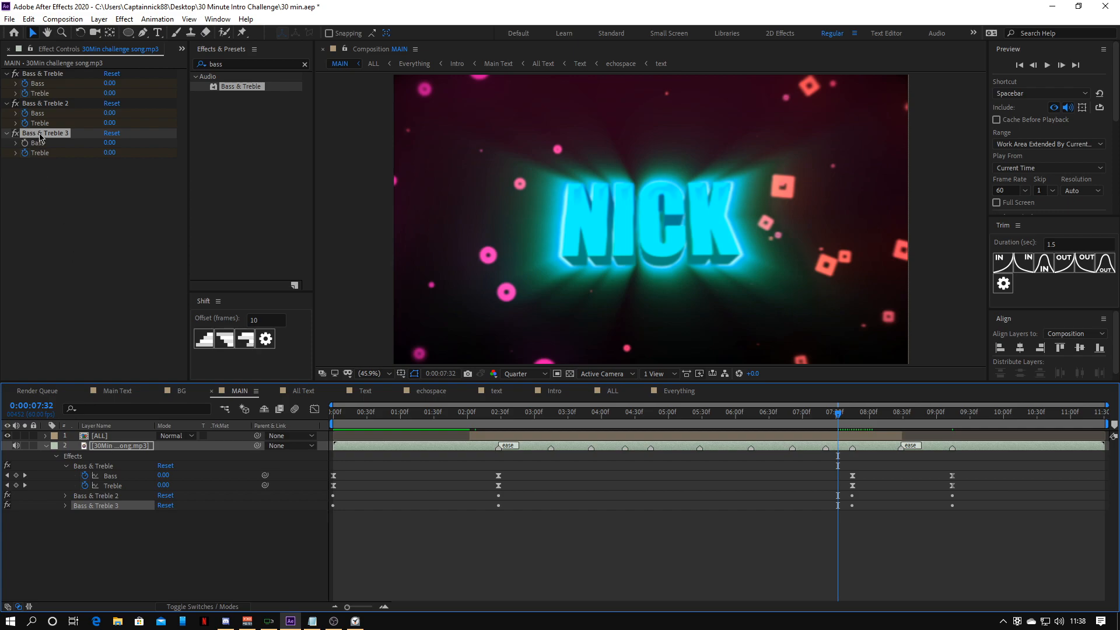
click(45, 104)
shift+click(43, 75)
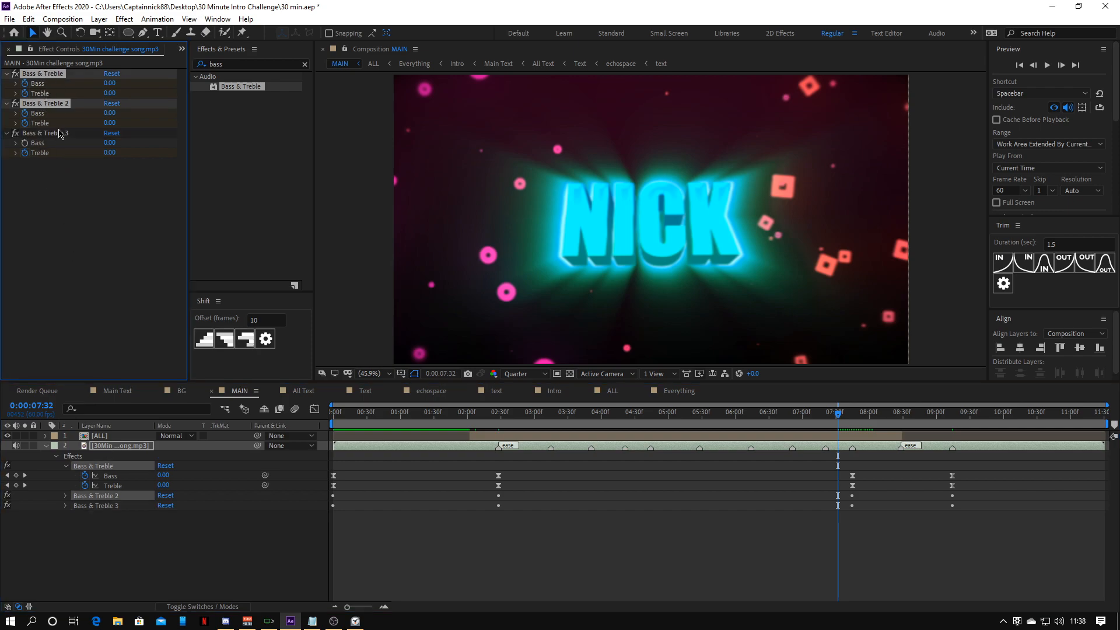
shift+click(61, 133)
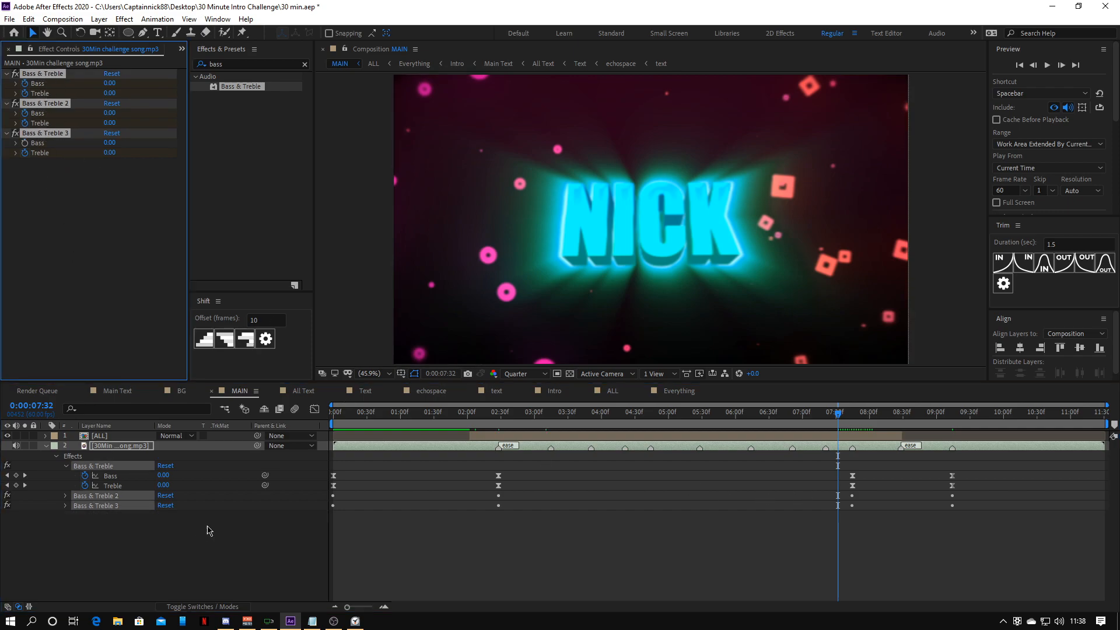
Ease the final audio keyframes in the Graph Editor and return to the start
key(u)
key(u)
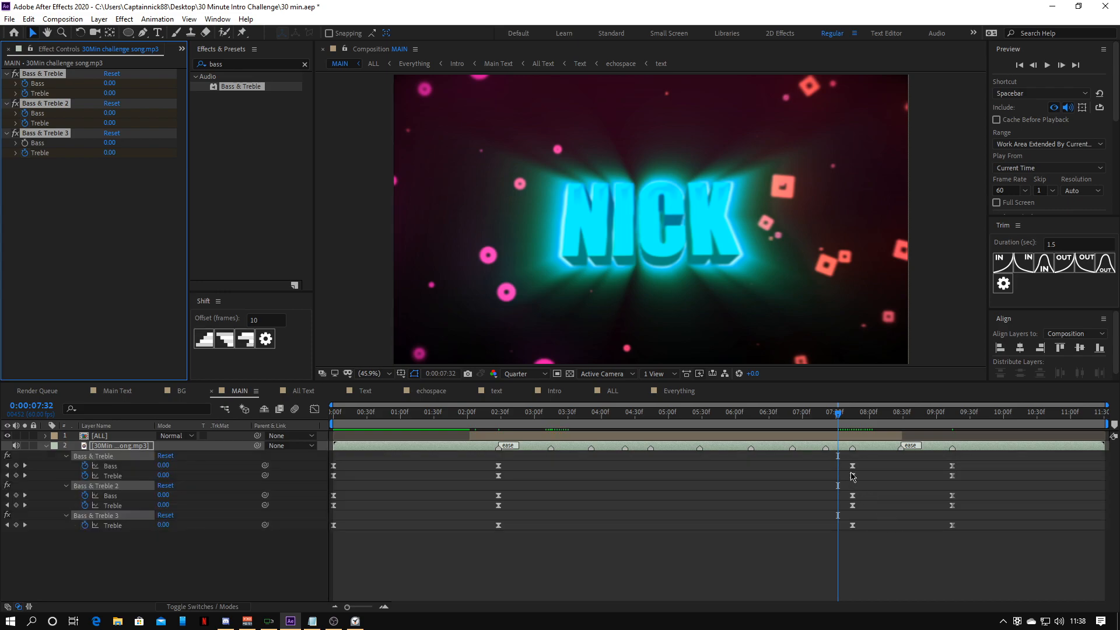
click(314, 410)
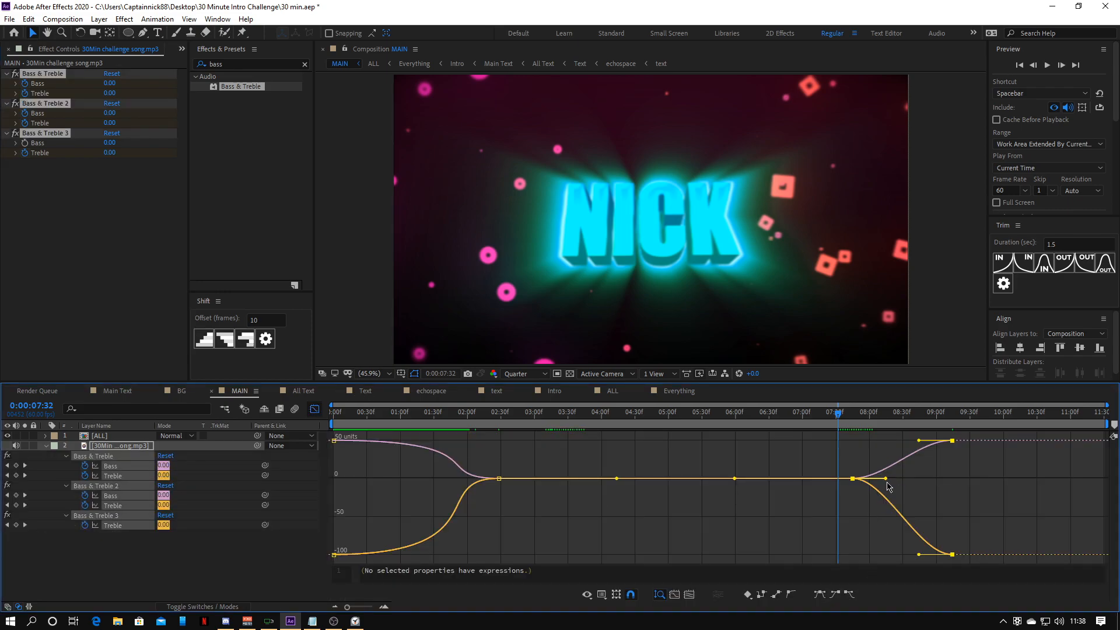
drag(922, 441, 909, 445)
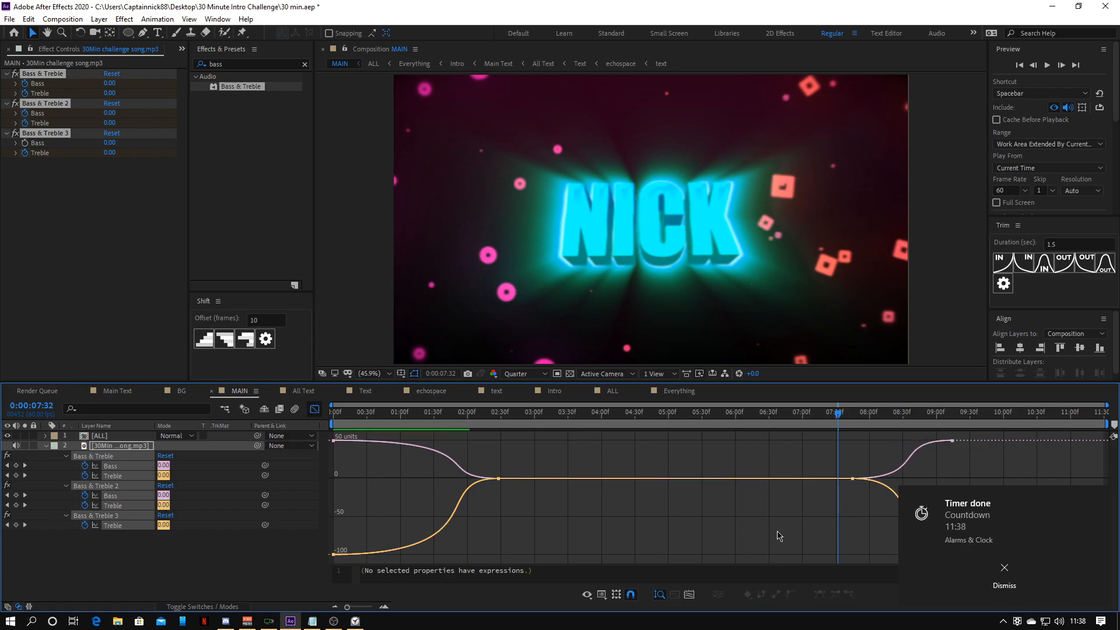
click(1005, 568)
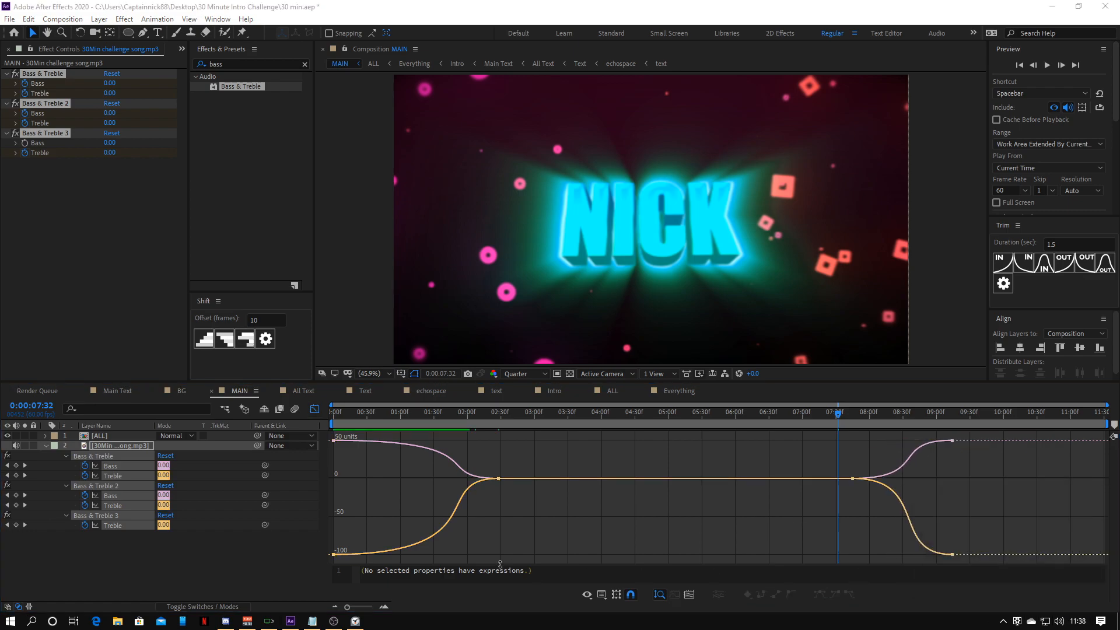
key(u)
click(315, 410)
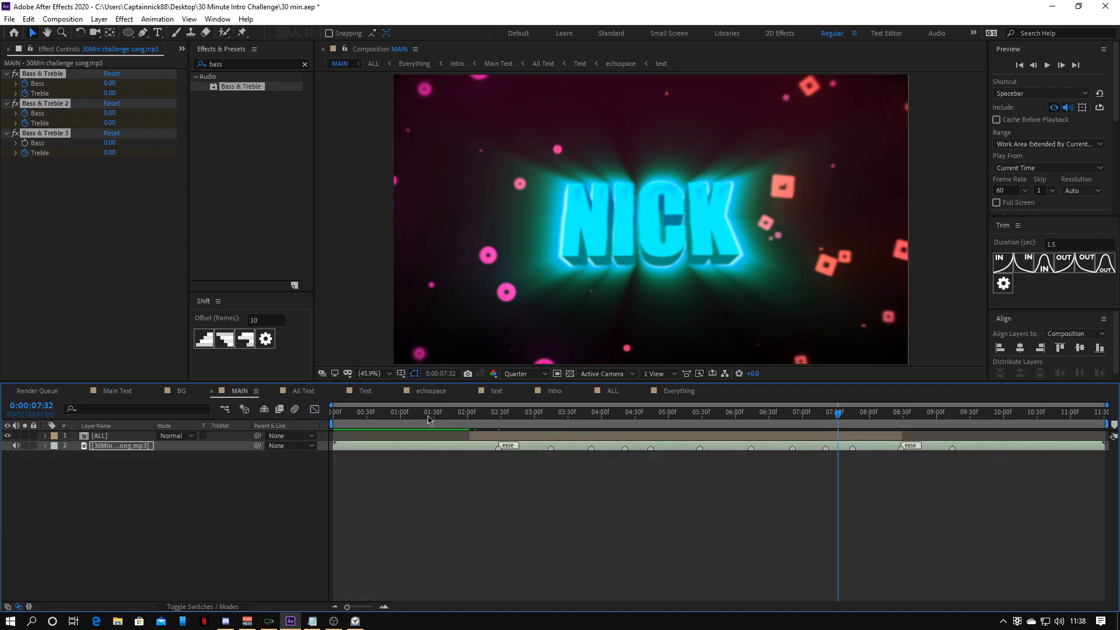
key(Home)
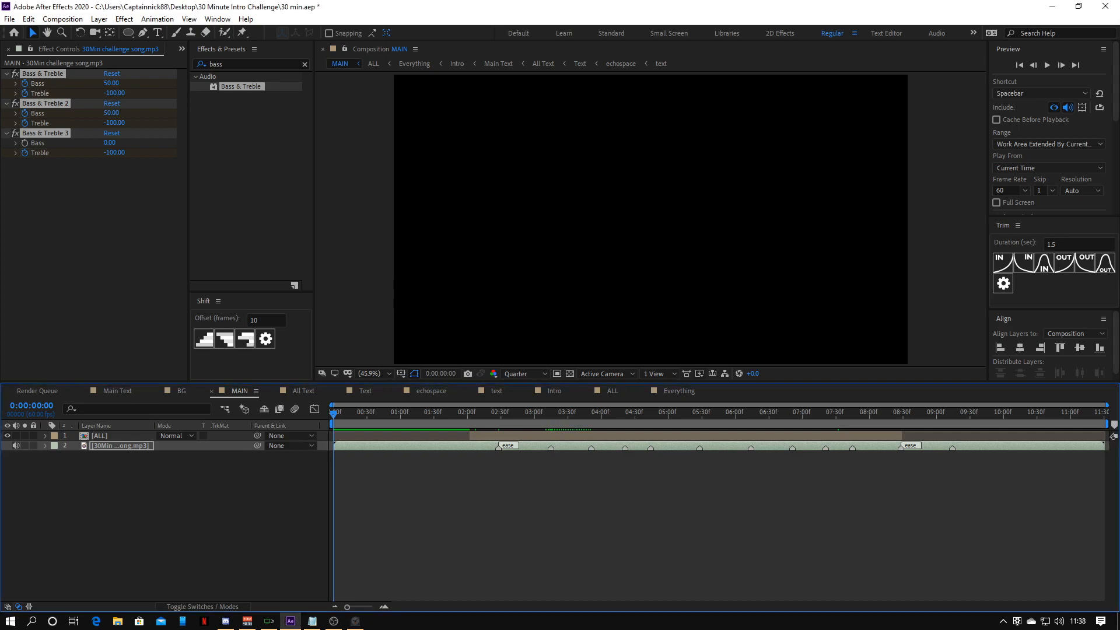
key(alt+Tab)
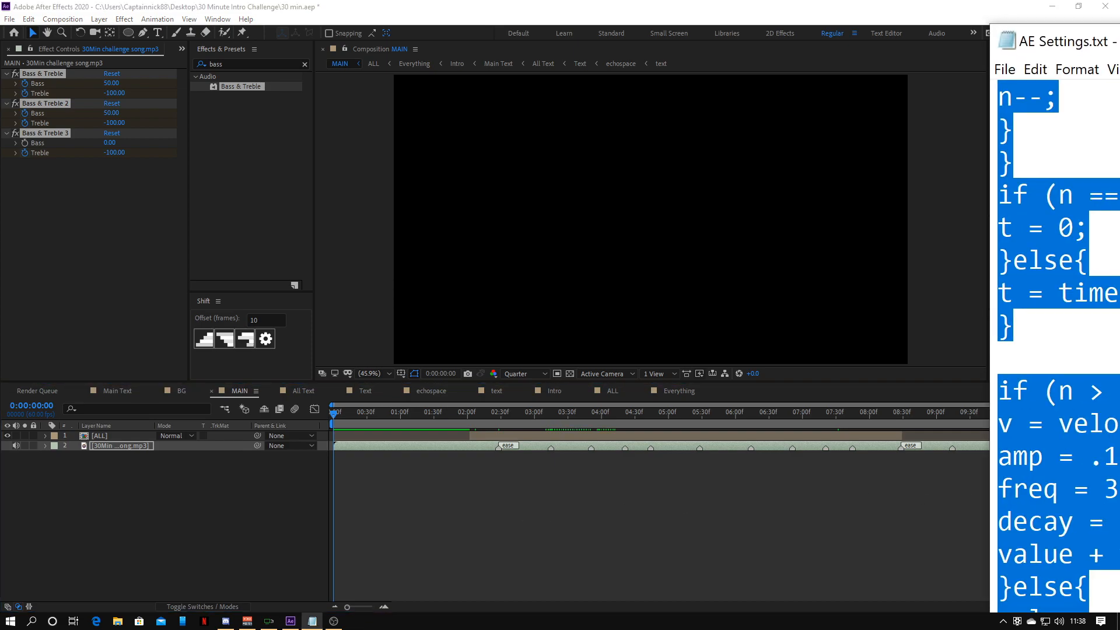
key(alt+Tab)
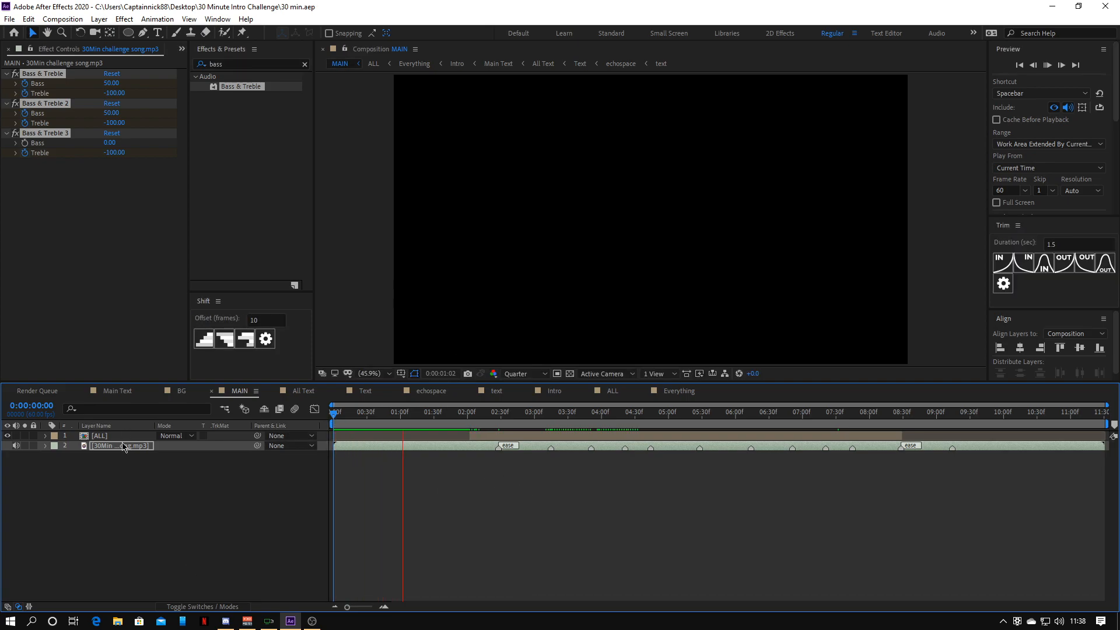
click(170, 553)
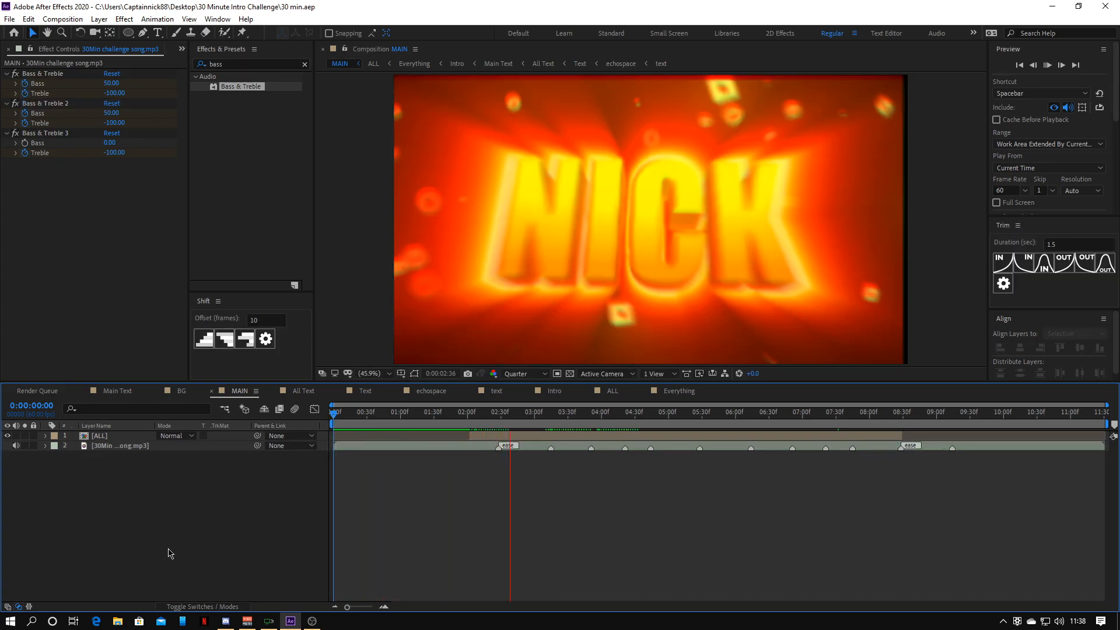
key(space)
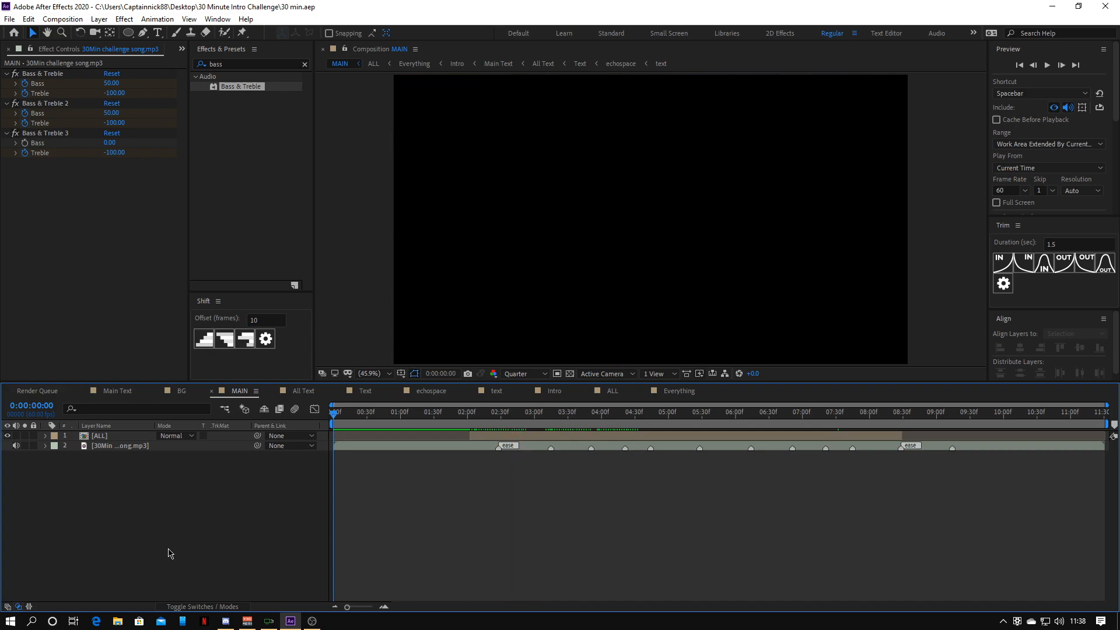